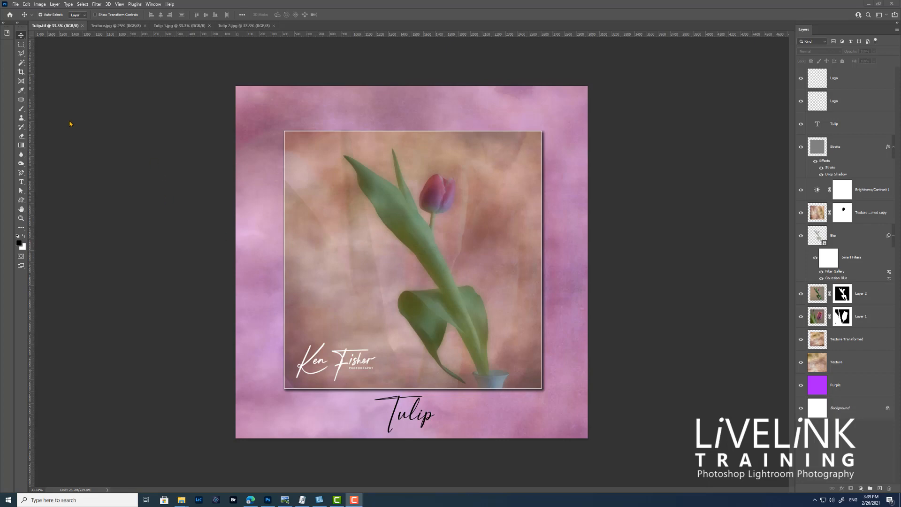
- Create a new 3000 x 3000 pixel document at 300 pixels/inch in 8-bit RGB Color with a white background
{"action": "left_click", "coordinate": [16, 5]}
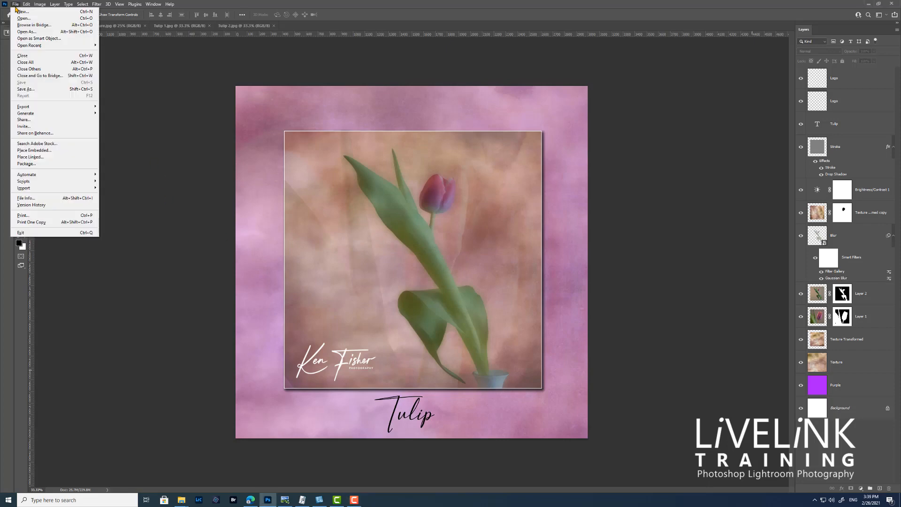
{"action": "left_click", "coordinate": [27, 12]}
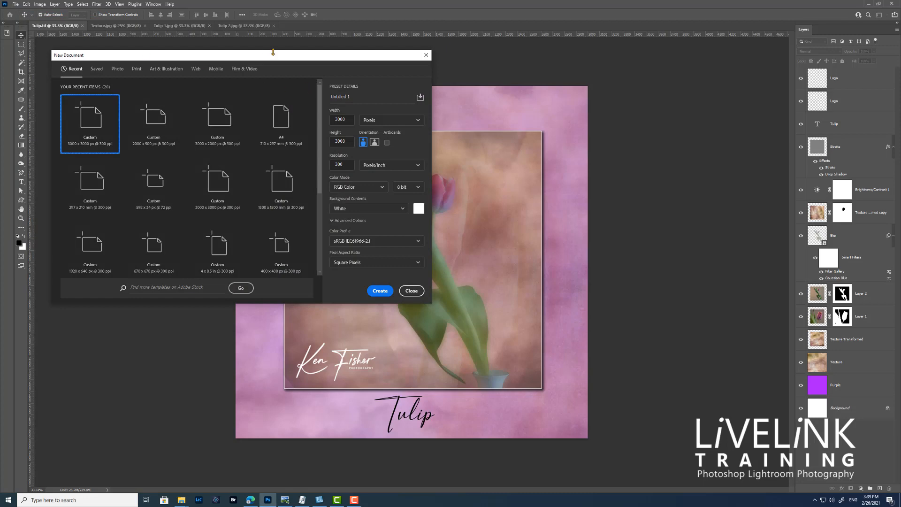
{"action": "left_click_drag", "start_coordinate": [289, 59], "coordinate": [356, 59]}
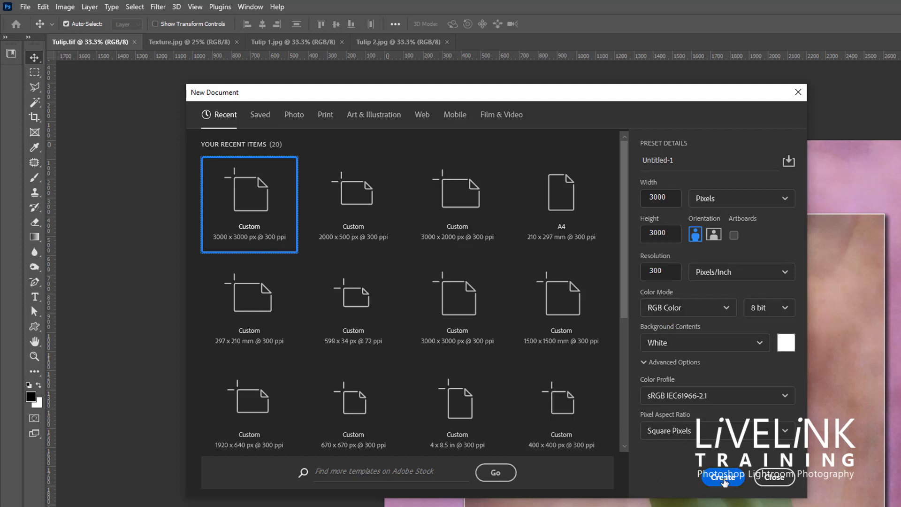
{"action": "left_click", "coordinate": [723, 478]}
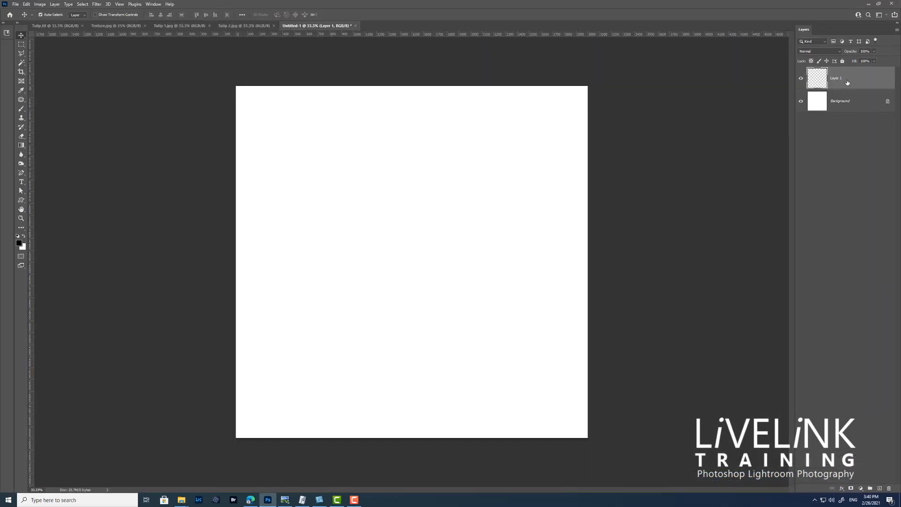
- Rename the new empty layer above the background as Purple
{"action": "double_click", "coordinate": [847, 83]}
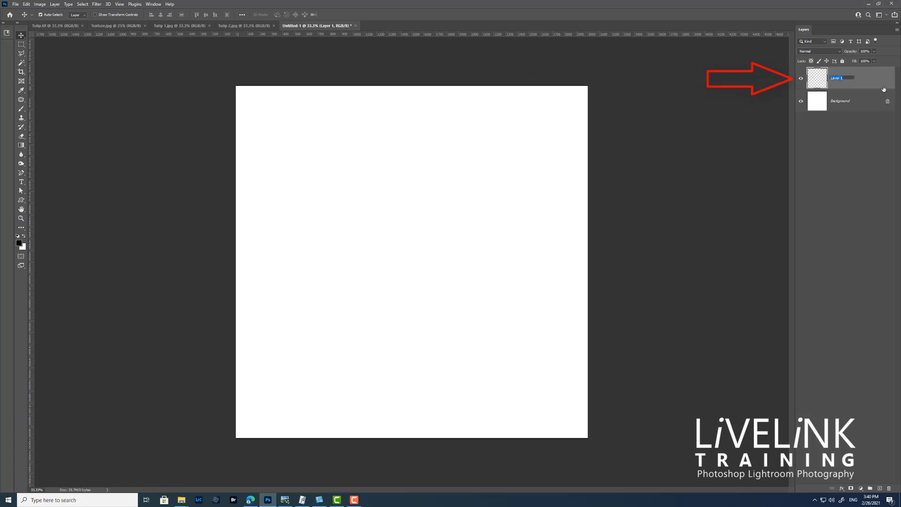
{"action": "type", "text": "purple"}
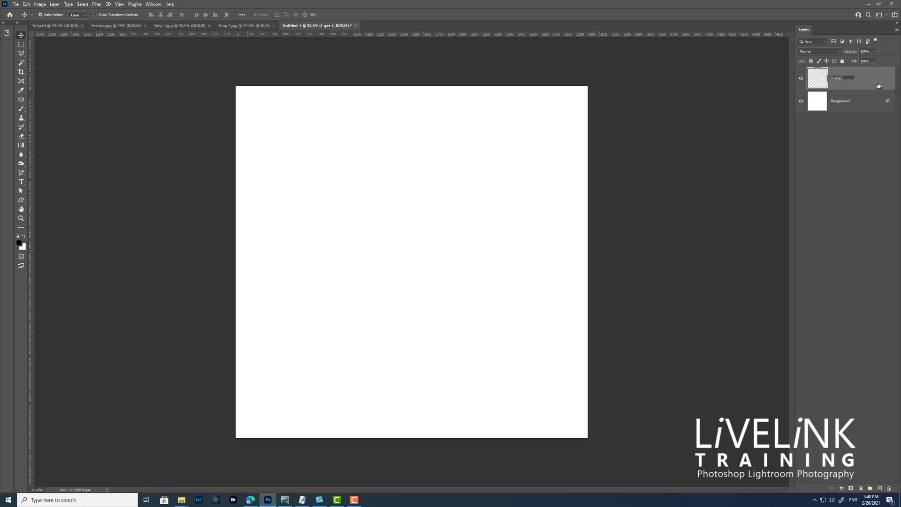
{"action": "key", "text": "Return"}
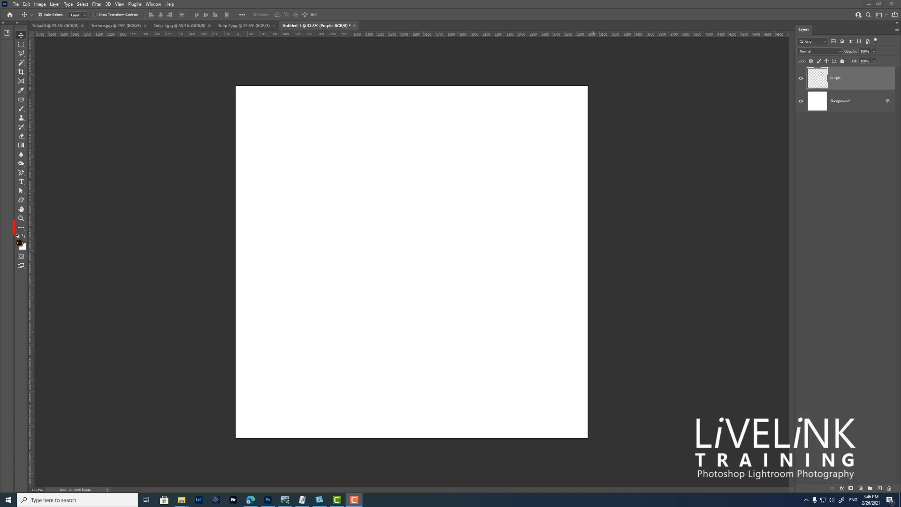
- Set the foreground color to purple with hue 278°, saturation 90% and brightness 100%
{"action": "left_click", "coordinate": [18, 244]}
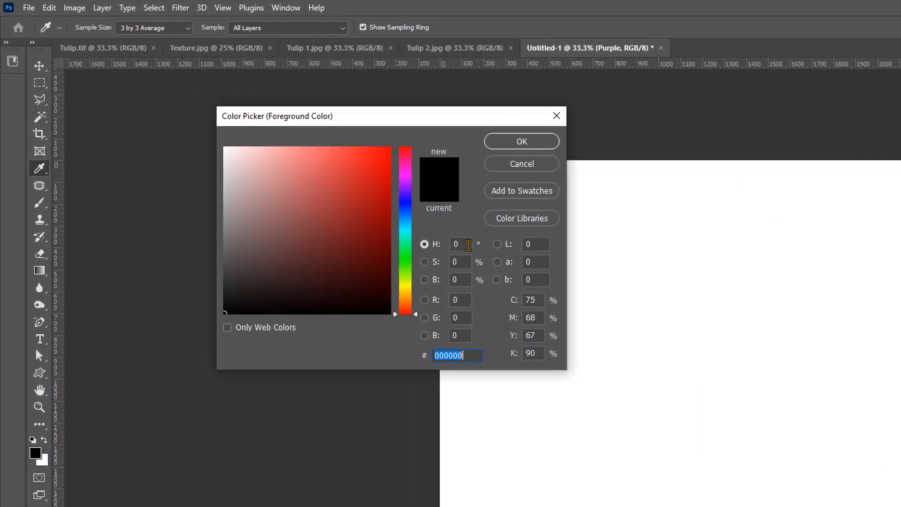
{"action": "left_click", "coordinate": [463, 247]}
{"action": "type", "text": "270"}
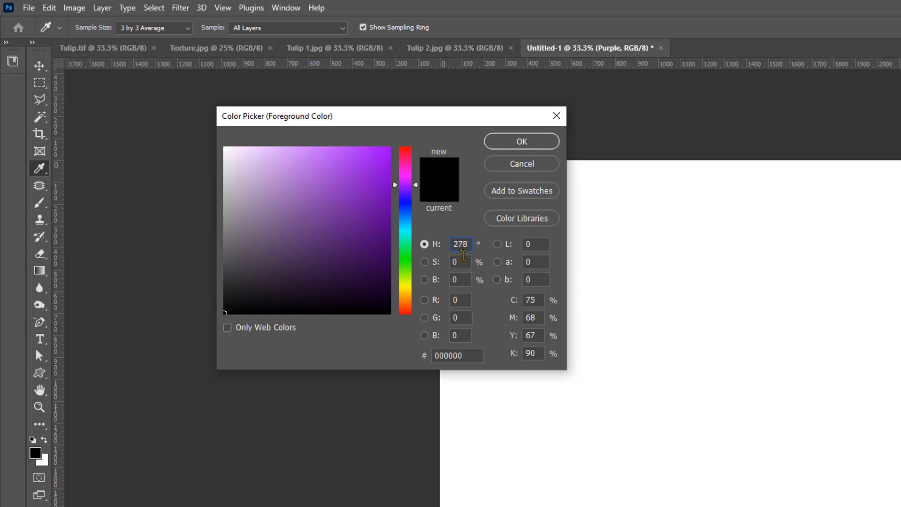
{"action": "key", "text": "Tab"}
{"action": "type", "text": "90"}
{"action": "key", "text": "Tab"}
{"action": "type", "text": "100"}
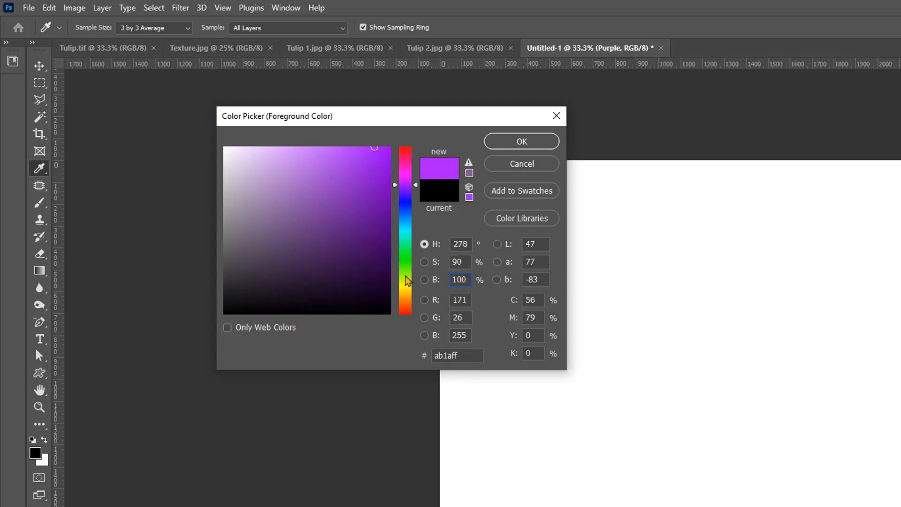
{"action": "left_click", "coordinate": [532, 146]}
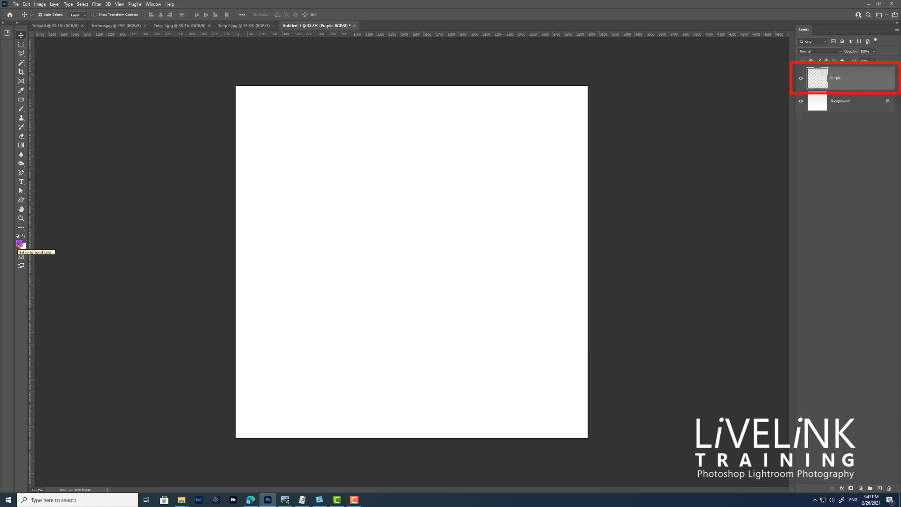
- Fill the Purple layer with the foreground color using Overlay mode at 100% opacity
{"action": "left_click", "coordinate": [27, 6]}
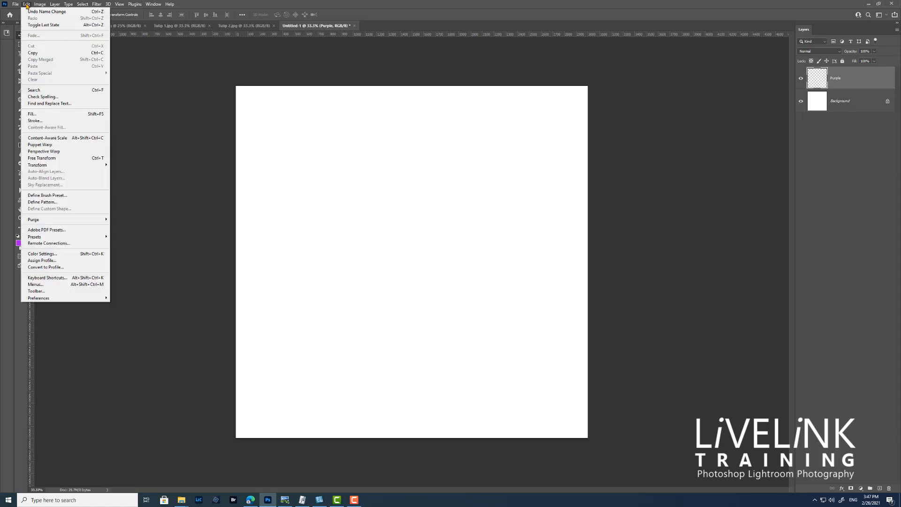
{"action": "left_click", "coordinate": [42, 115]}
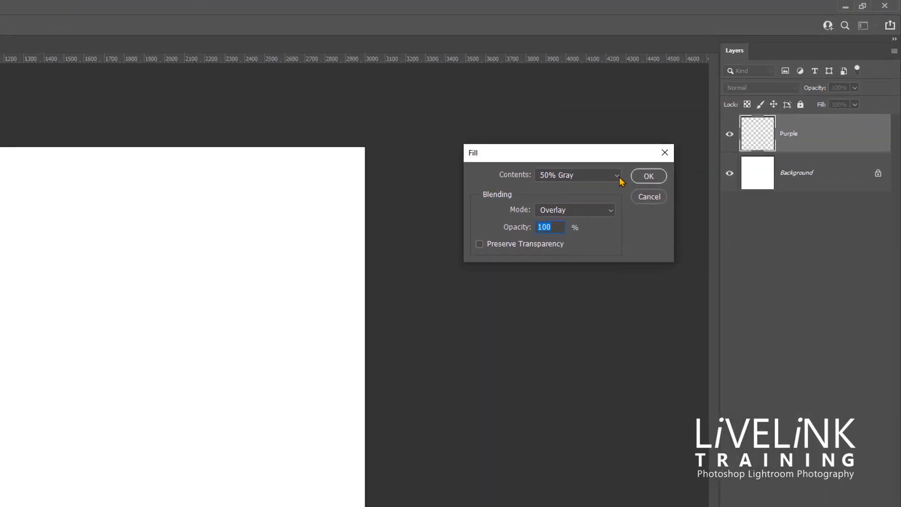
{"action": "left_click", "coordinate": [734, 103]}
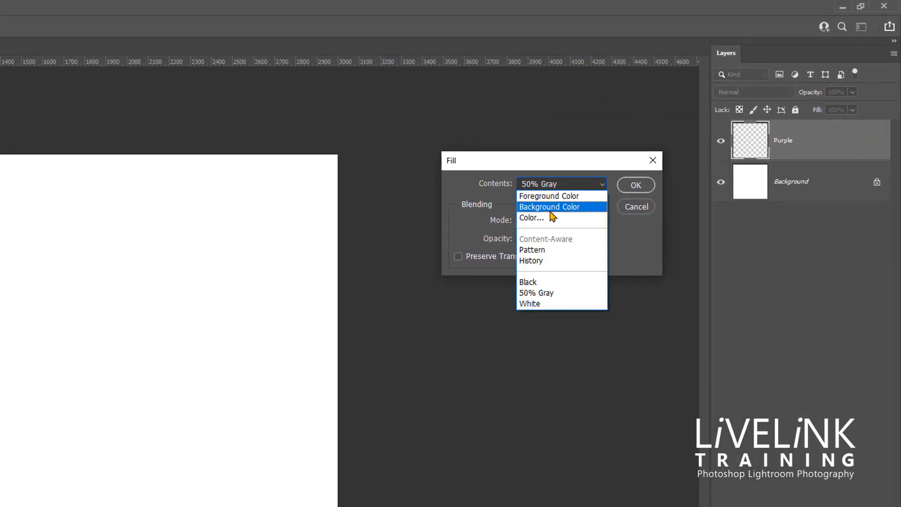
{"action": "left_click", "coordinate": [566, 197]}
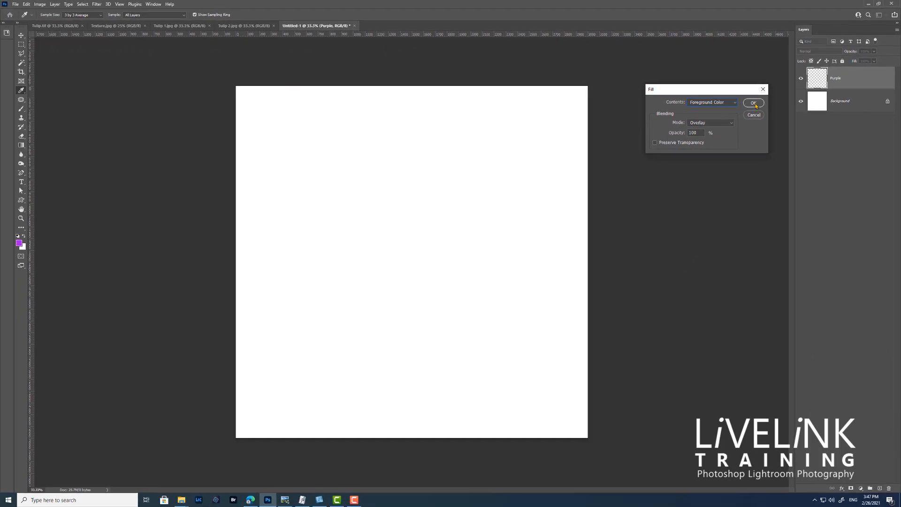
{"action": "left_click", "coordinate": [754, 102]}
- Try opacities of 60%, 30% and 25% on the Purple layer, and set it back to 60%
{"action": "key", "text": "v"}
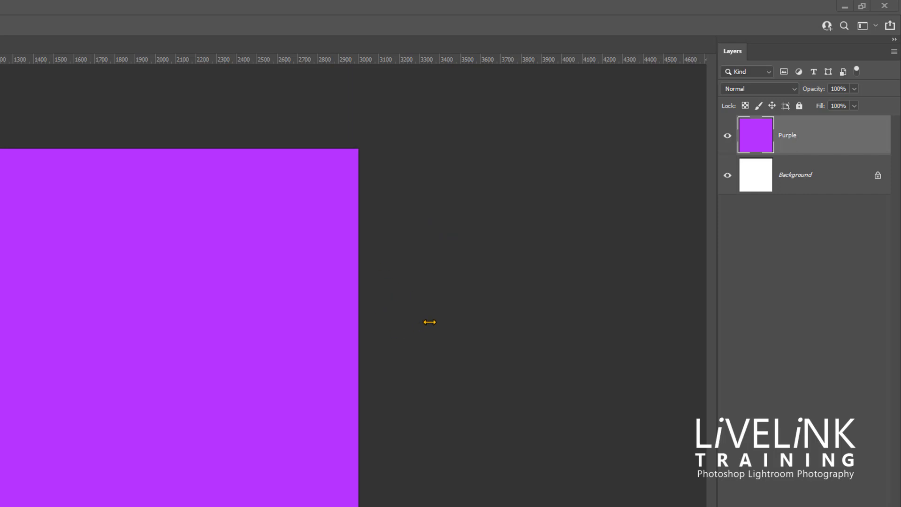
{"action": "key", "text": "6"}
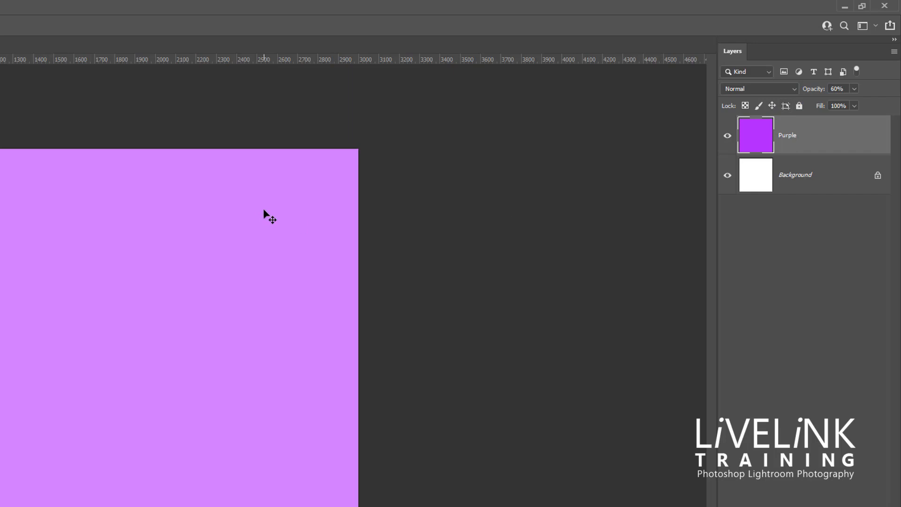
{"action": "key", "text": "3"}
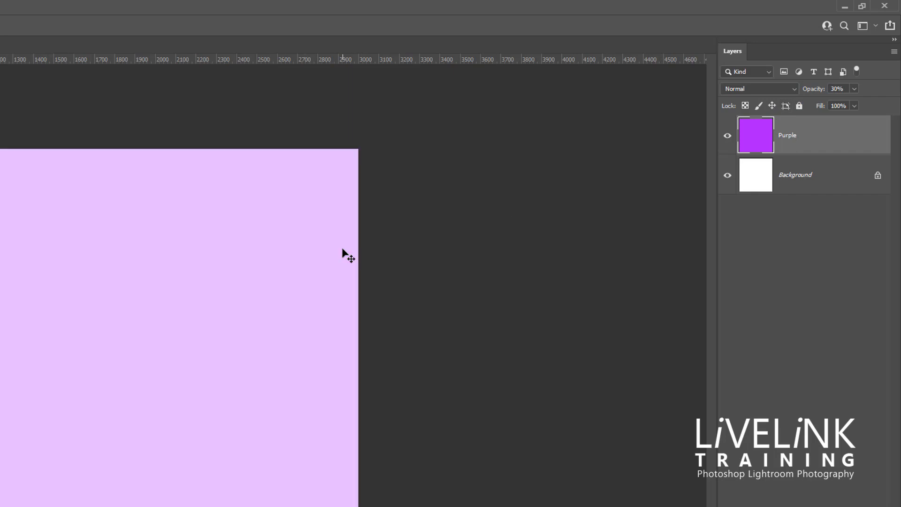
{"action": "key", "text": "5"}
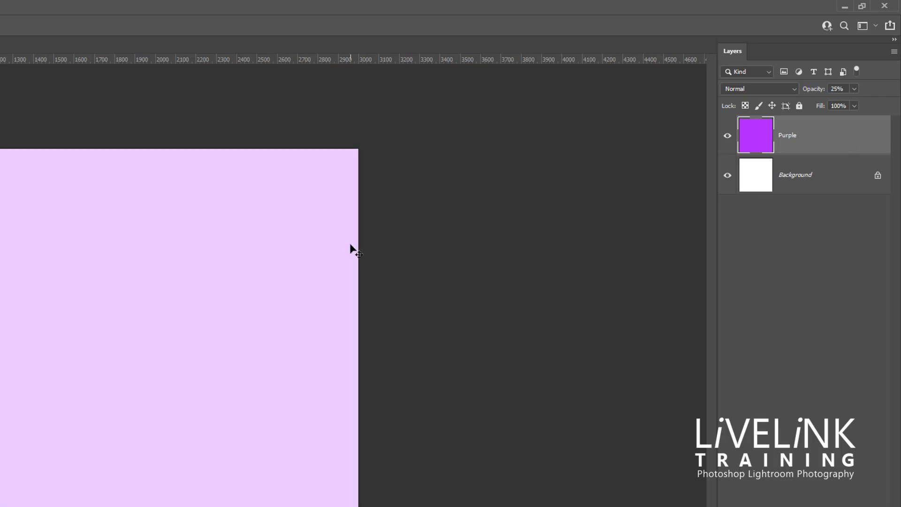
{"action": "key", "text": "6"}
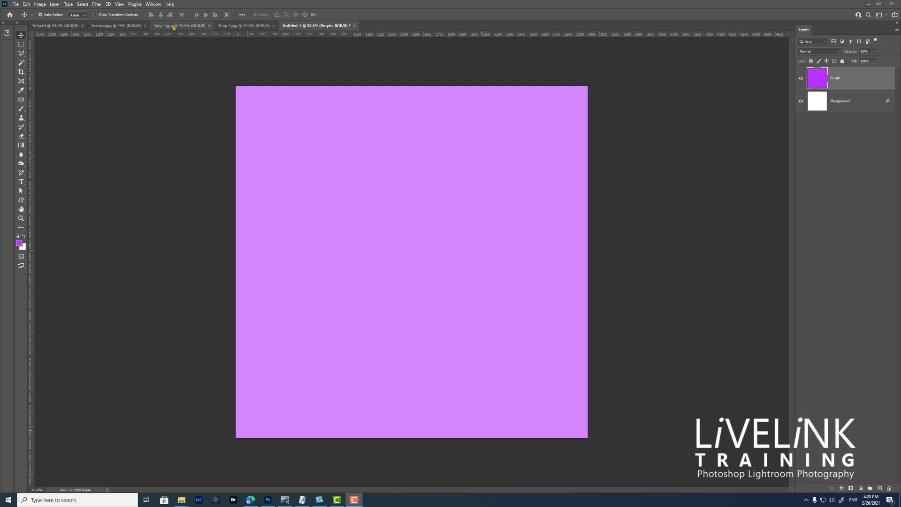
- Copy the image from Texture.jpg into the Untitled-1 document as a layer covering the canvas
{"action": "left_click", "coordinate": [112, 28]}
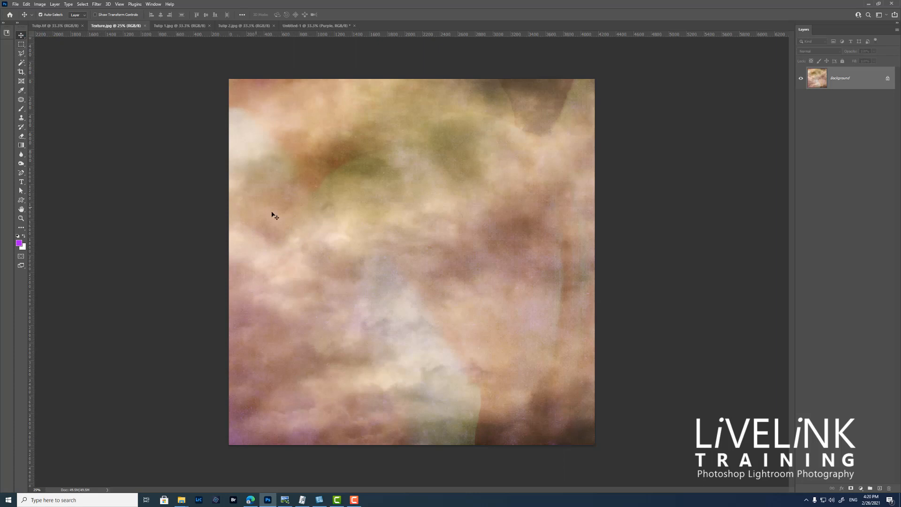
{"action": "left_click_drag", "start_coordinate": [354, 245], "coordinate": [329, 29]}
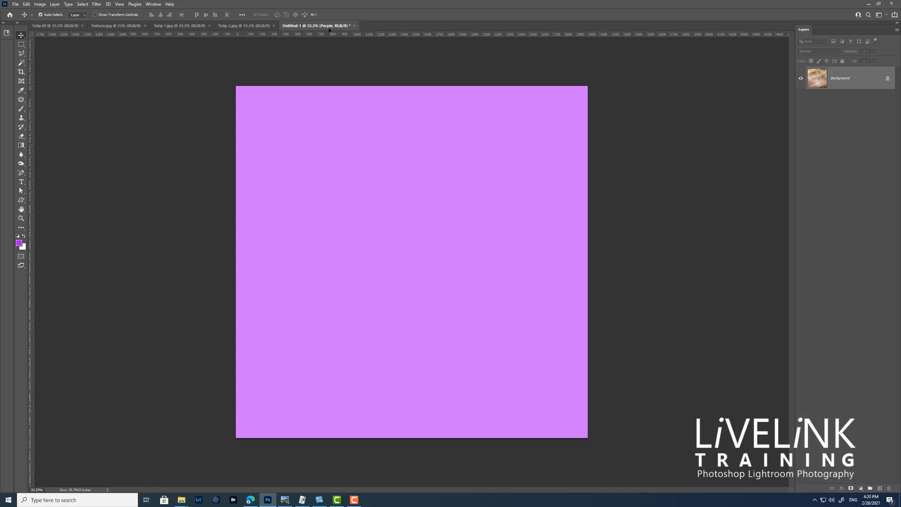
{"action": "left_click_drag", "start_coordinate": [329, 30], "coordinate": [342, 253]}
{"action": "left_click_drag", "start_coordinate": [386, 304], "coordinate": [434, 304]}
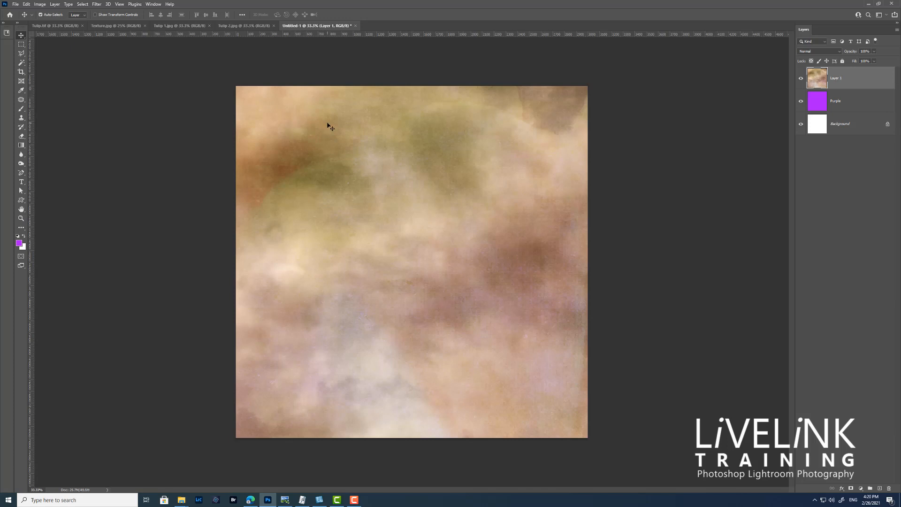
- Scale the texture layer down with Free Transform to about 75% so it extends just past the canvas edges
{"action": "key", "text": "ctrl"}
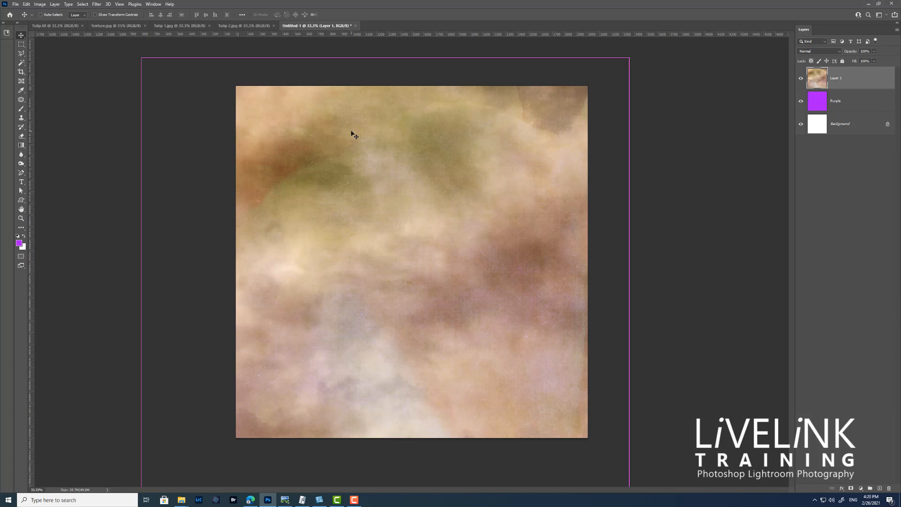
{"action": "key", "text": "ctrl+minus"}
{"action": "key", "text": "ctrl+minus"}
{"action": "key", "text": "ctrl+minus"}
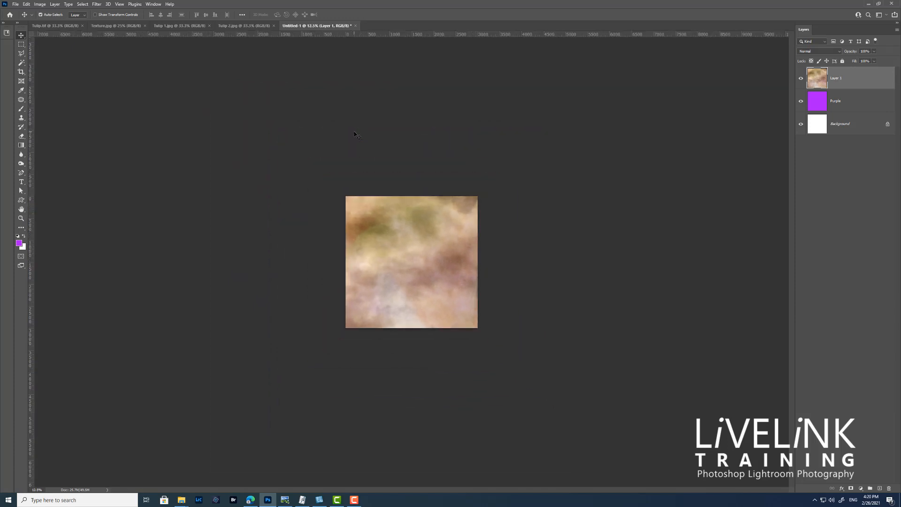
{"action": "key", "text": "ctrl+t"}
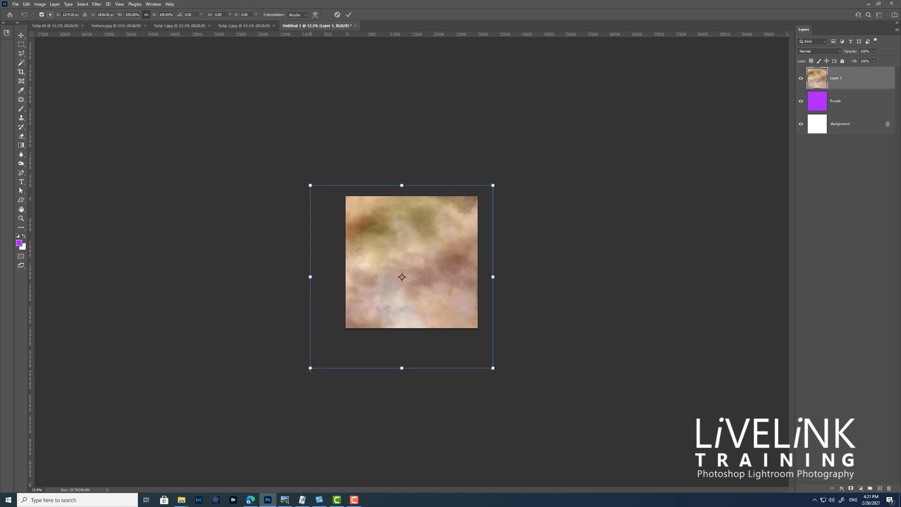
{"action": "left_click_drag", "start_coordinate": [310, 368], "coordinate": [342, 331]}
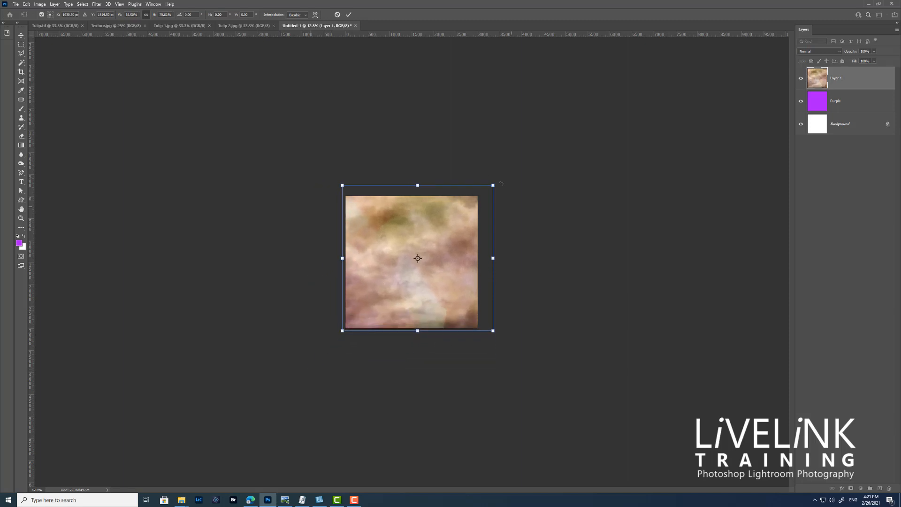
{"action": "left_click_drag", "start_coordinate": [492, 185], "coordinate": [479, 194]}
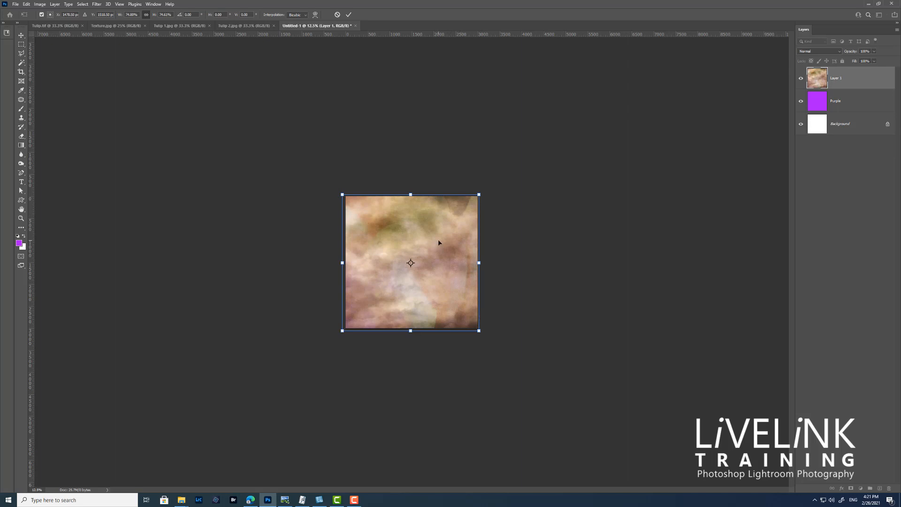
{"action": "key", "text": "Return"}
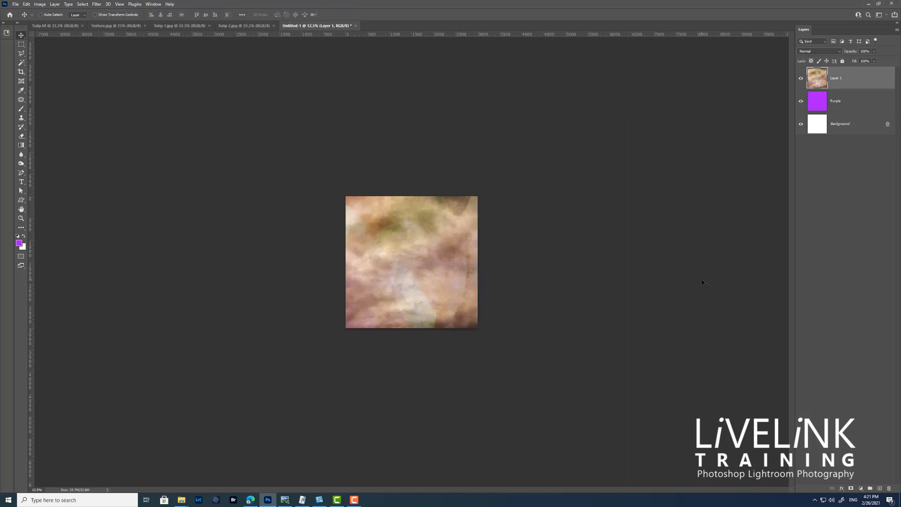
- Set the texture layer's opacity to 60% to blend it with the purple fill
{"action": "key", "text": "ctrl+plus"}
{"action": "key", "text": "ctrl+plus"}
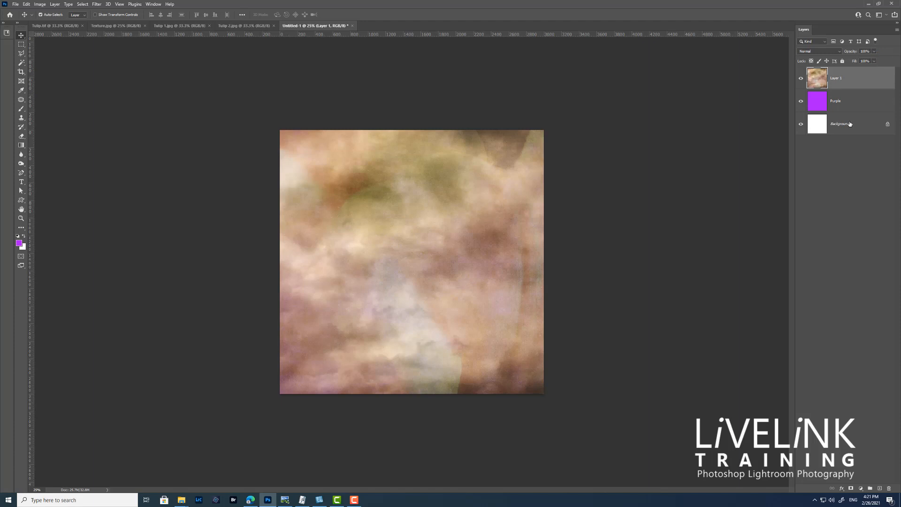
{"action": "key", "text": "6"}
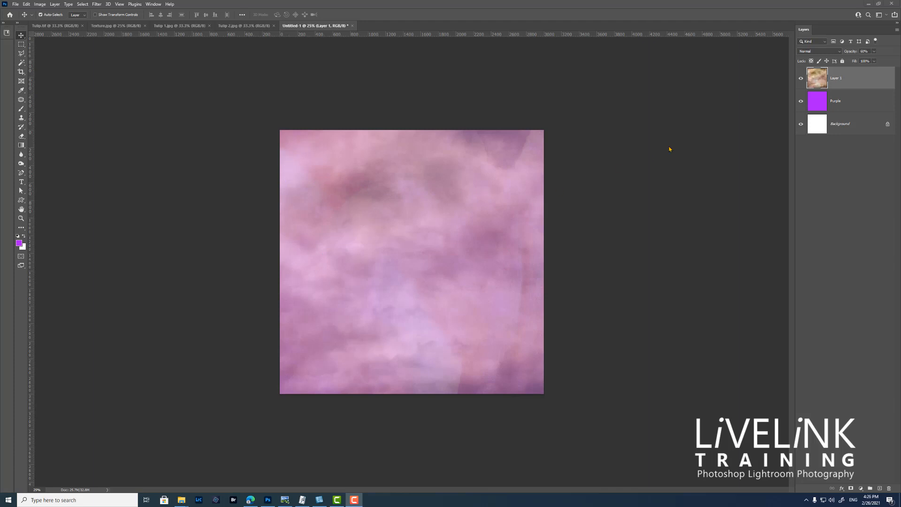
- Duplicate the texture layer and set the copy's opacity to 100%
{"action": "left_click", "coordinate": [862, 86]}
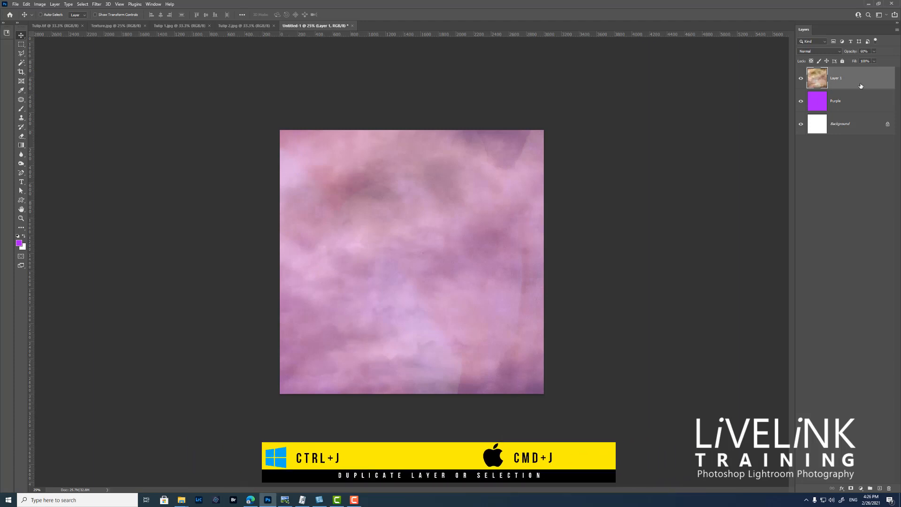
{"action": "key", "text": "ctrl+j"}
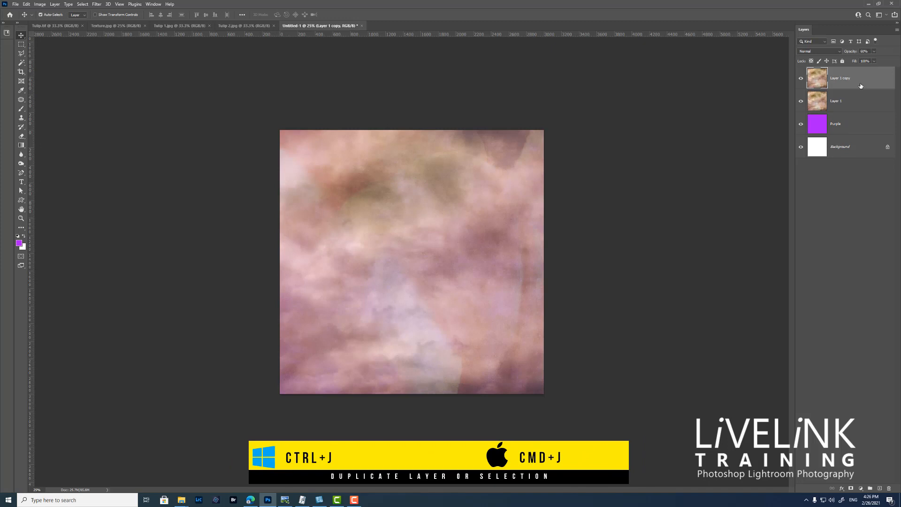
{"action": "left_click", "coordinate": [874, 51]}
{"action": "left_click_drag", "start_coordinate": [873, 60], "coordinate": [897, 60]}
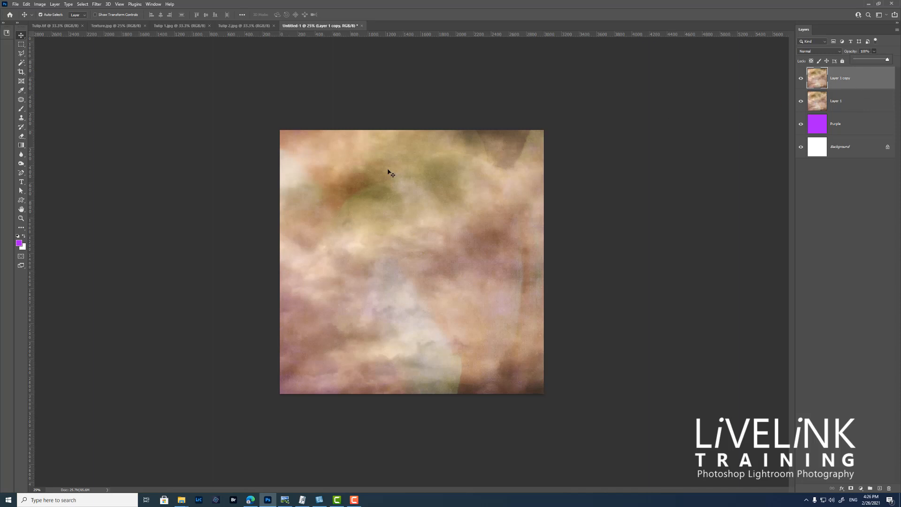
{"action": "key", "text": "ctrl"}
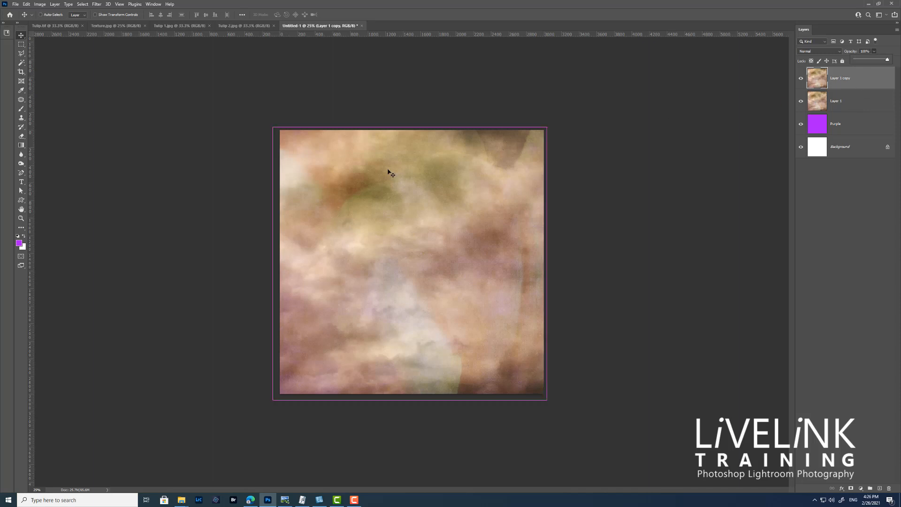
- Scale the texture copy to about 67% around its center with Free Transform and set its opacity to 60%
{"action": "key", "text": "ctrl+t"}
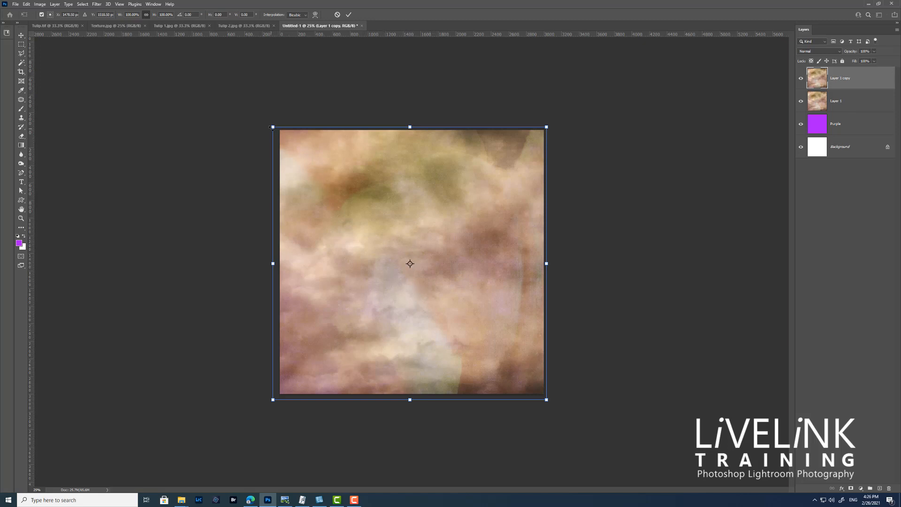
{"action": "left_click_drag", "start_coordinate": [272, 127], "coordinate": [311, 178]}
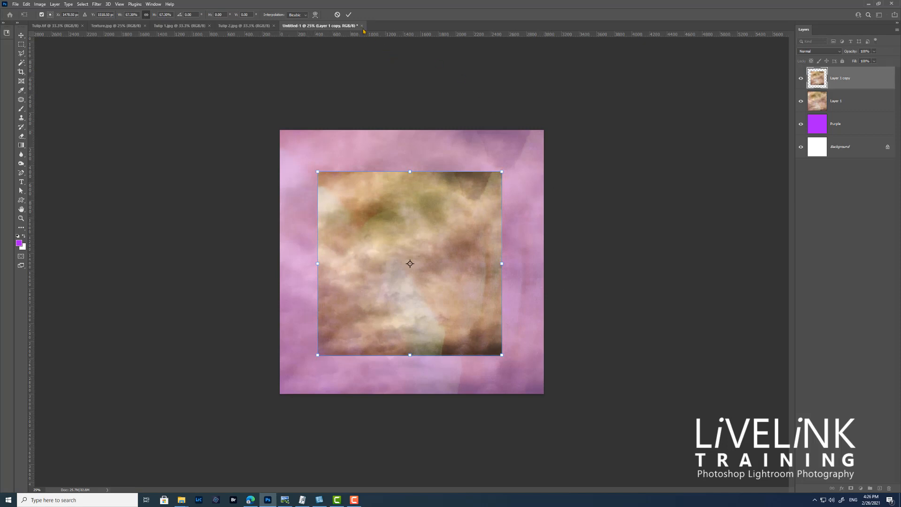
{"action": "left_click", "coordinate": [349, 14]}
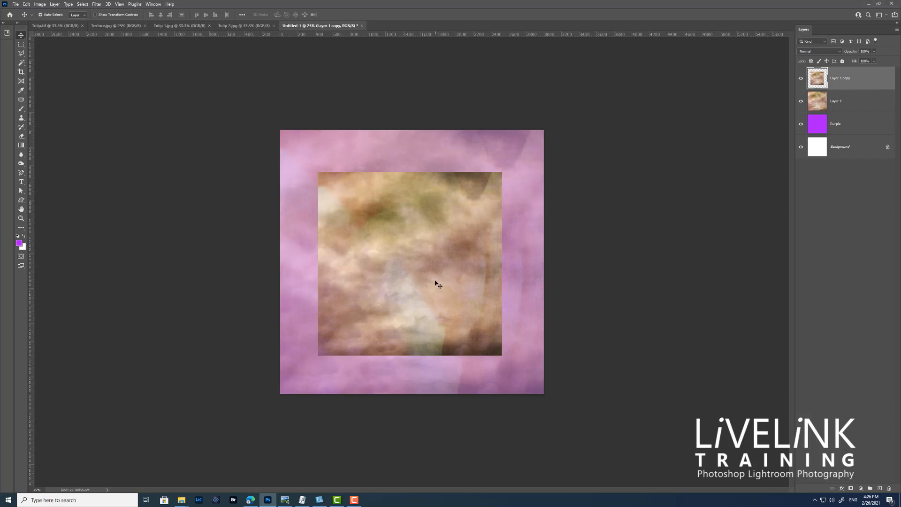
{"action": "key", "text": "6"}
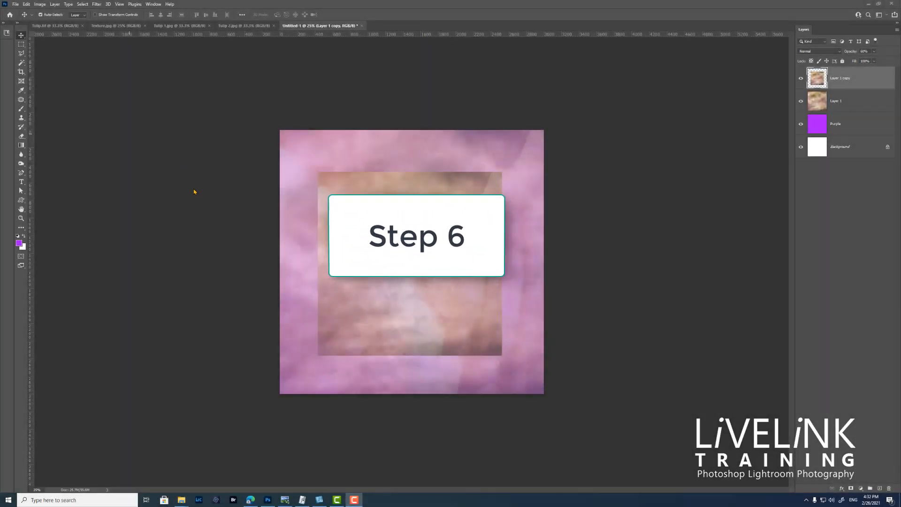
- Copy the image from Tulip 1.jpg into the Untitled-1 document as a new layer
{"action": "left_click", "coordinate": [179, 25]}
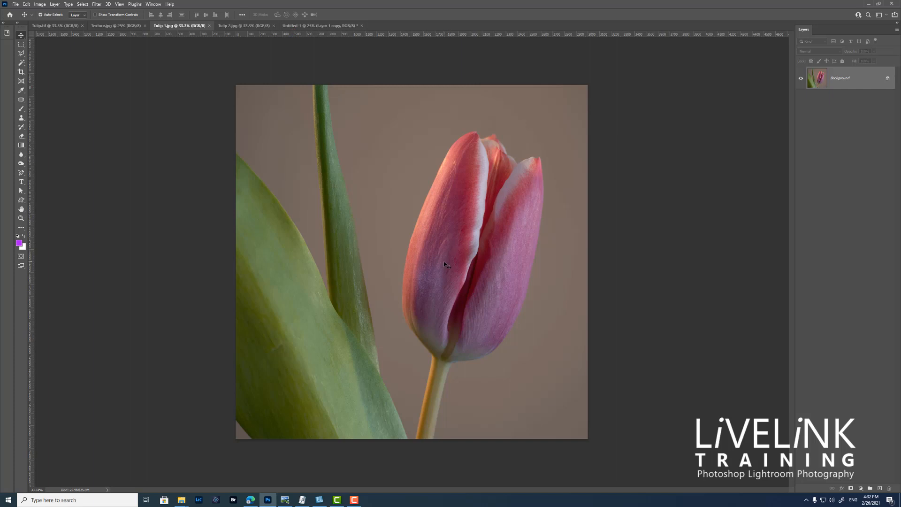
{"action": "left_click", "coordinate": [323, 26]}
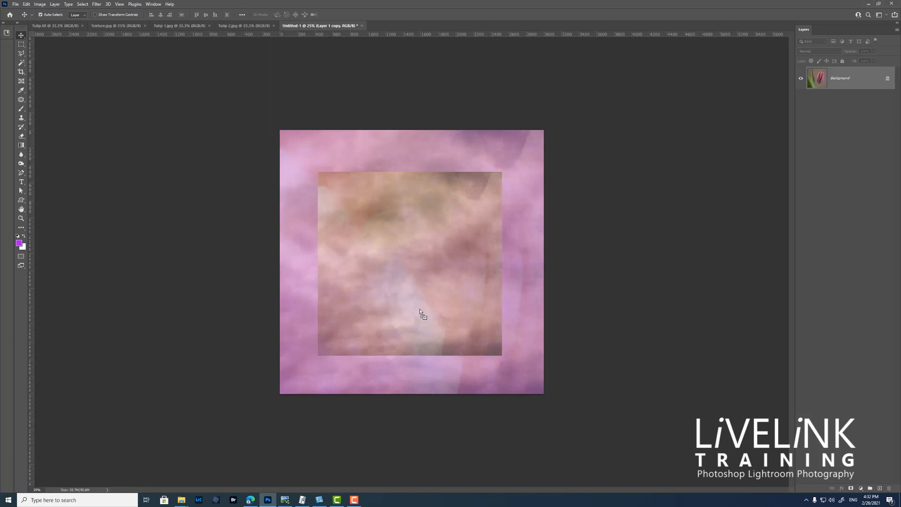
{"action": "left_click_drag", "start_coordinate": [421, 312], "coordinate": [425, 315]}
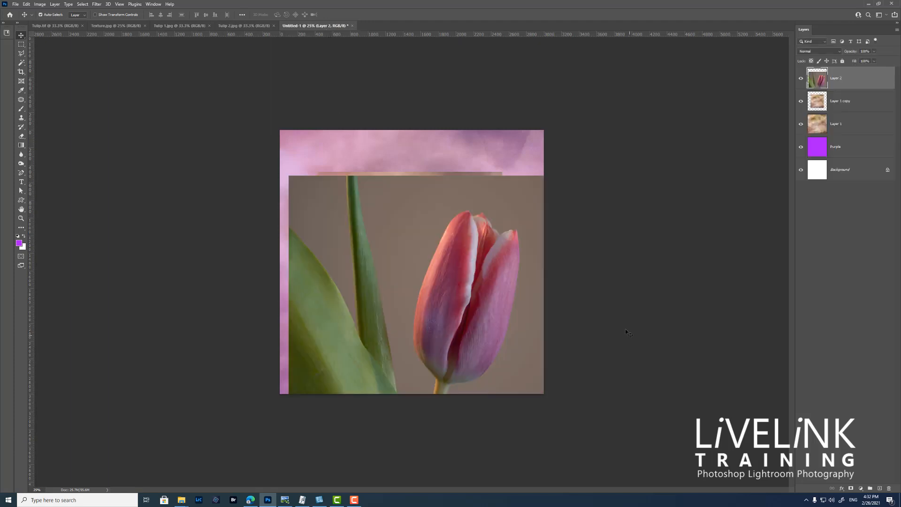
- Move the tulip layer so its upper-left corner lines up with the corner of the inner texture square
{"action": "left_click_drag", "start_coordinate": [398, 245], "coordinate": [427, 239]}
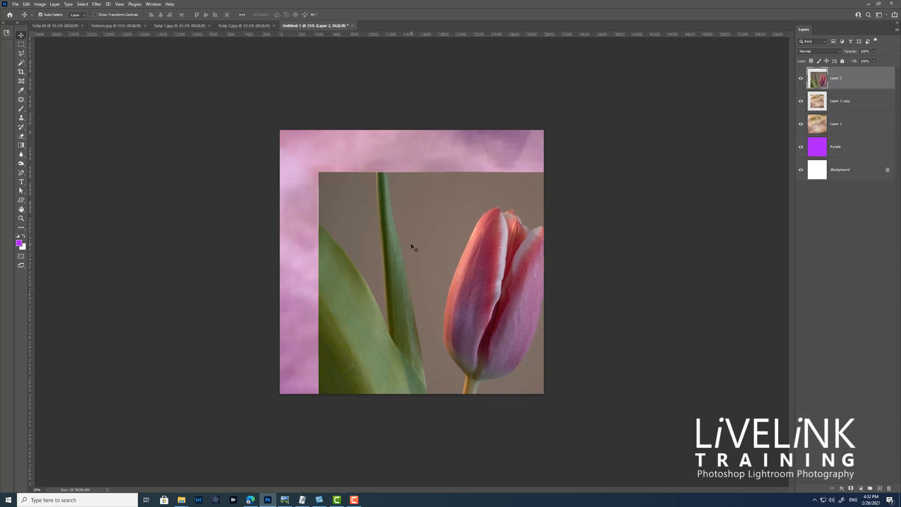
{"action": "key", "text": "Left"}
{"action": "key", "text": "Left"}
{"action": "key", "text": "Left"}
{"action": "key", "text": "Left"}
{"action": "key", "text": "Left"}
{"action": "key", "text": "Left"}
{"action": "key", "text": "Left"}
{"action": "key", "text": "Left"}
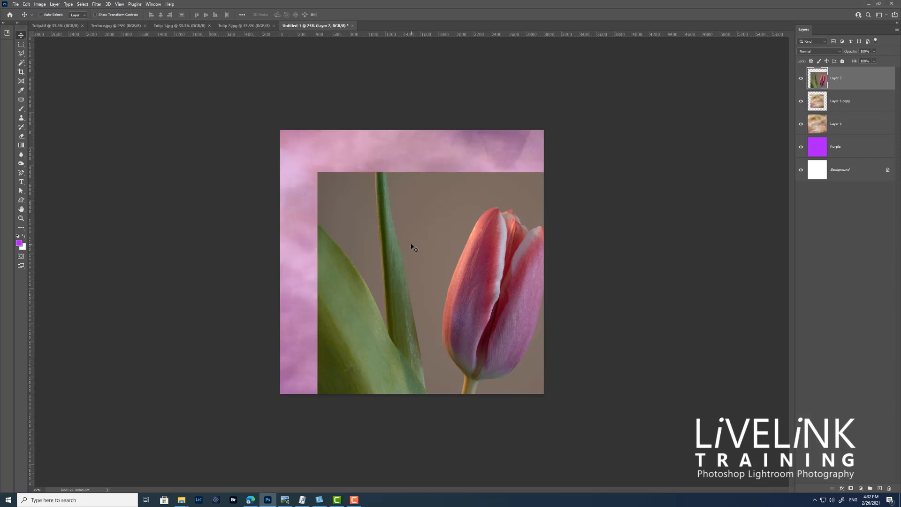
- Scale the tulip layer down with Free Transform to about 70% so it covers the inner texture square
{"action": "key", "text": "ctrl+t"}
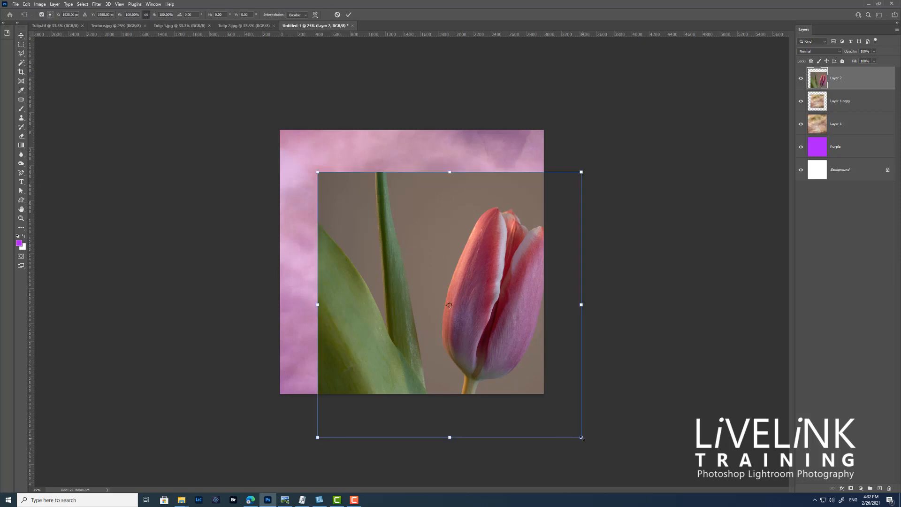
{"action": "left_click_drag", "start_coordinate": [515, 375], "coordinate": [498, 365]}
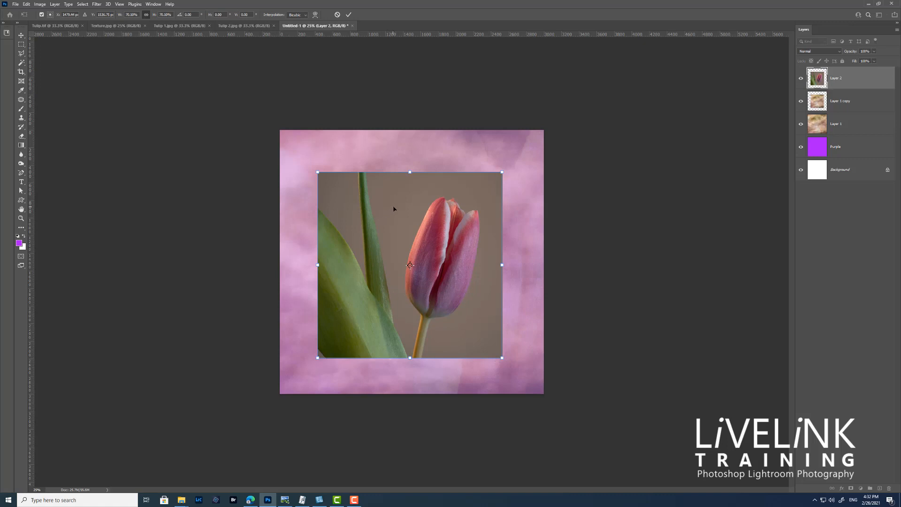
{"action": "key", "text": "Return"}
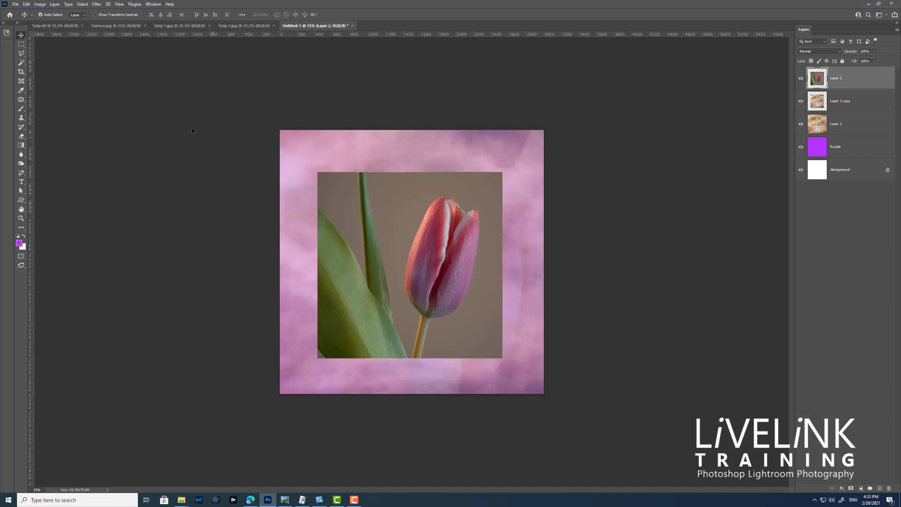
- Select the brown backdrop around the large tulip with the Magic Wand and hide it with an inverted layer mask
{"action": "left_click", "coordinate": [22, 63]}
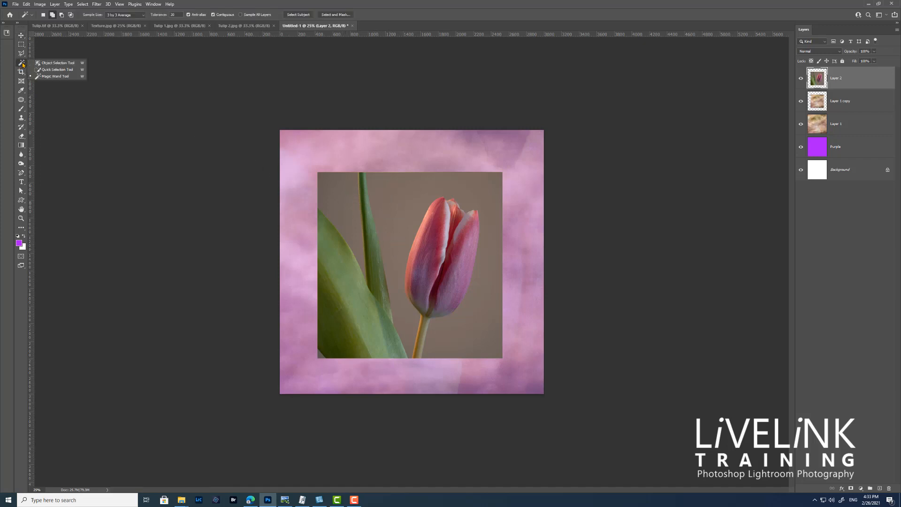
{"action": "left_click", "coordinate": [62, 77]}
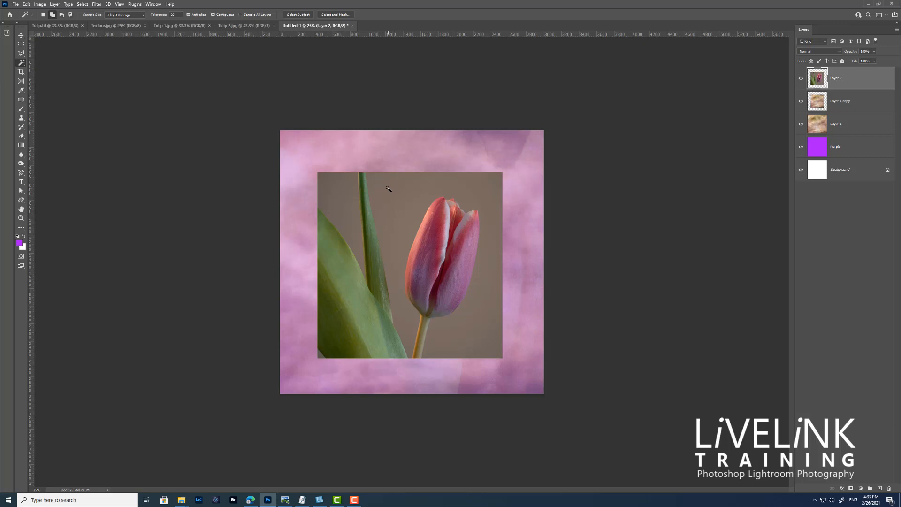
{"action": "left_click", "coordinate": [398, 212]}
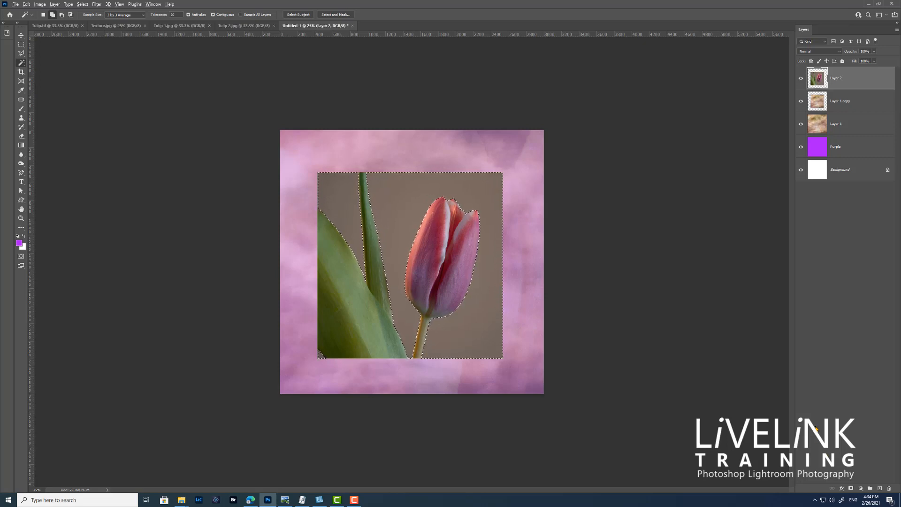
{"action": "key", "text": "alt"}
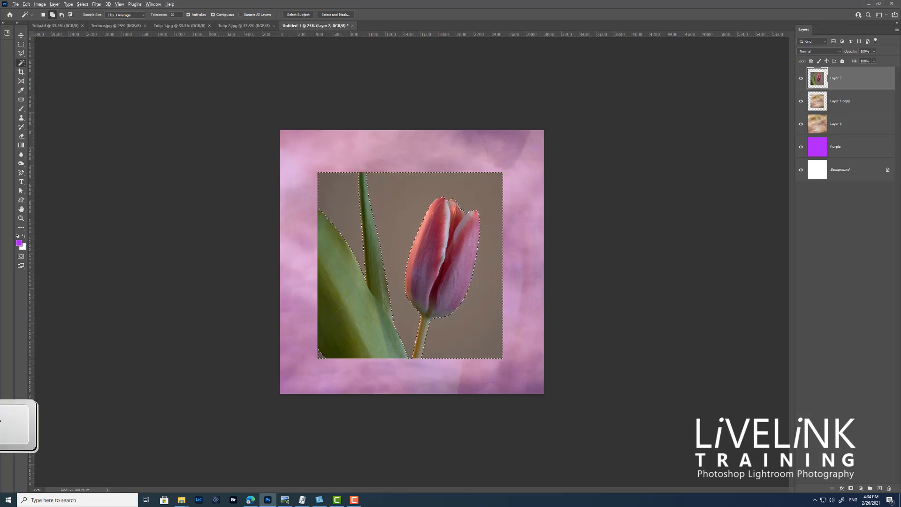
{"action": "left_click", "coordinate": [851, 489], "text": "alt"}
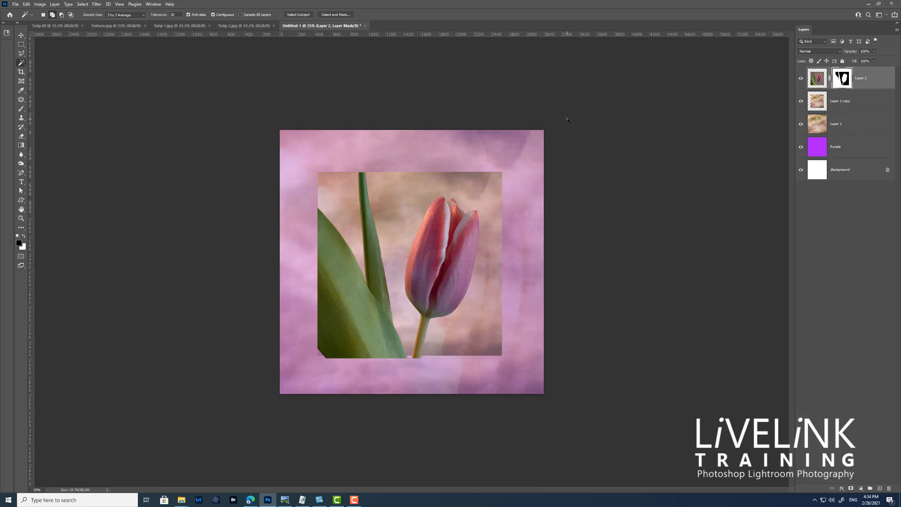
- Lower the masked large tulip layer's opacity to about 10%
{"action": "left_click", "coordinate": [875, 52]}
{"action": "left_click_drag", "start_coordinate": [876, 59], "coordinate": [846, 68]}
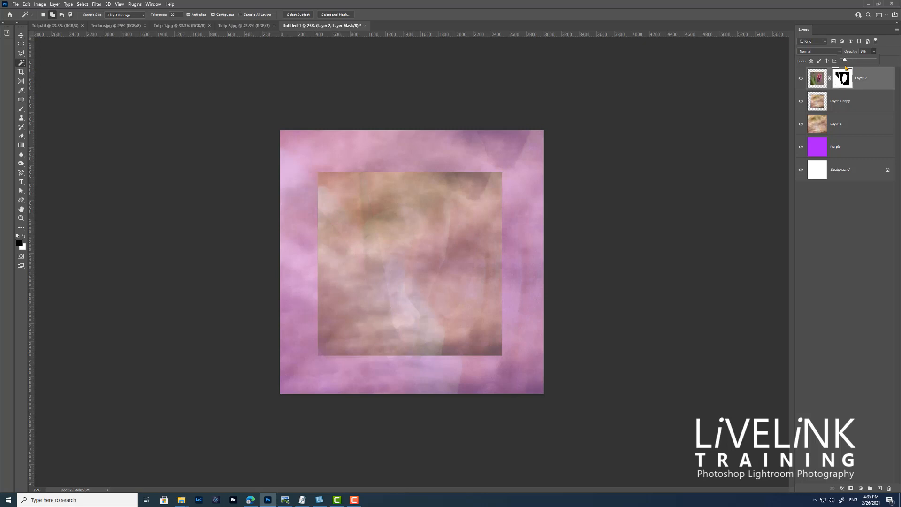
{"action": "left_click_drag", "start_coordinate": [846, 68], "coordinate": [846, 68]}
- Target the large tulip layer's image and scale it to about 99% so its lower edge matches the inner texture square
{"action": "key", "text": "ctrl+2"}
{"action": "key", "text": "ctrl+t"}
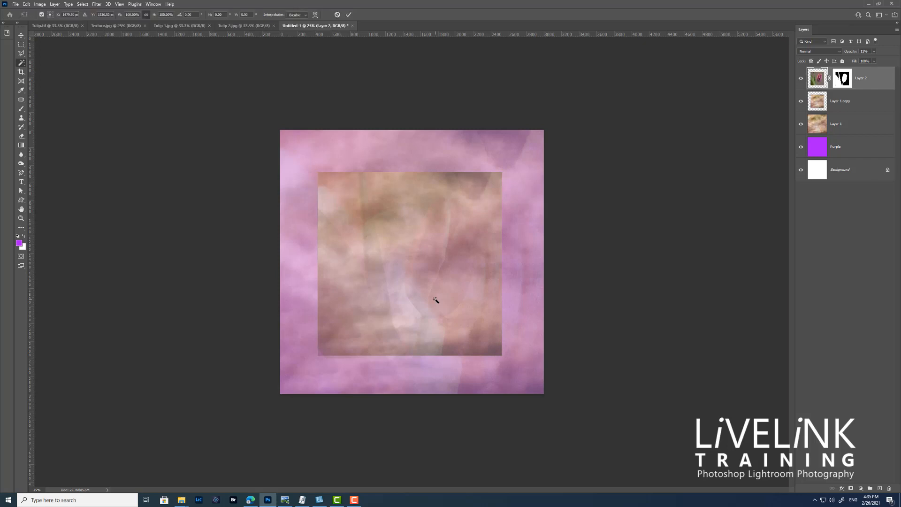
{"action": "left_click_drag", "start_coordinate": [409, 358], "coordinate": [413, 357]}
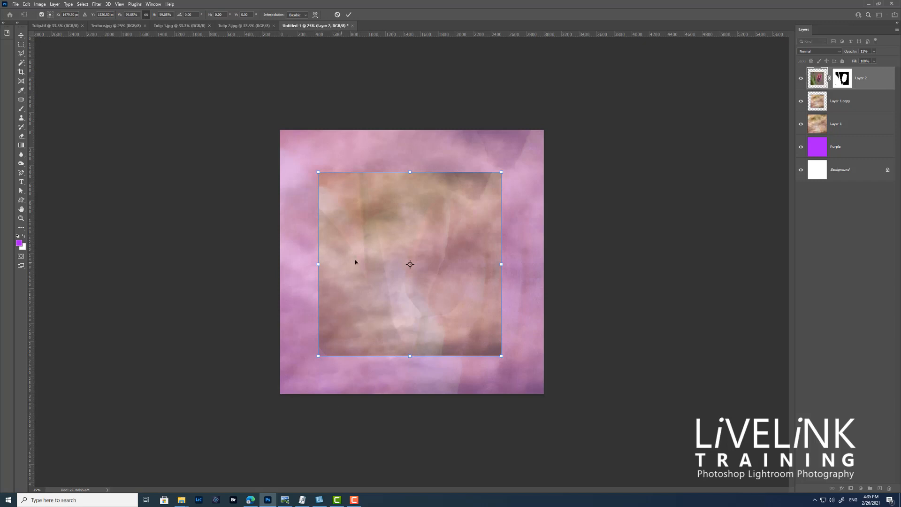
{"action": "left_click", "coordinate": [349, 15]}
{"action": "key", "text": "w"}
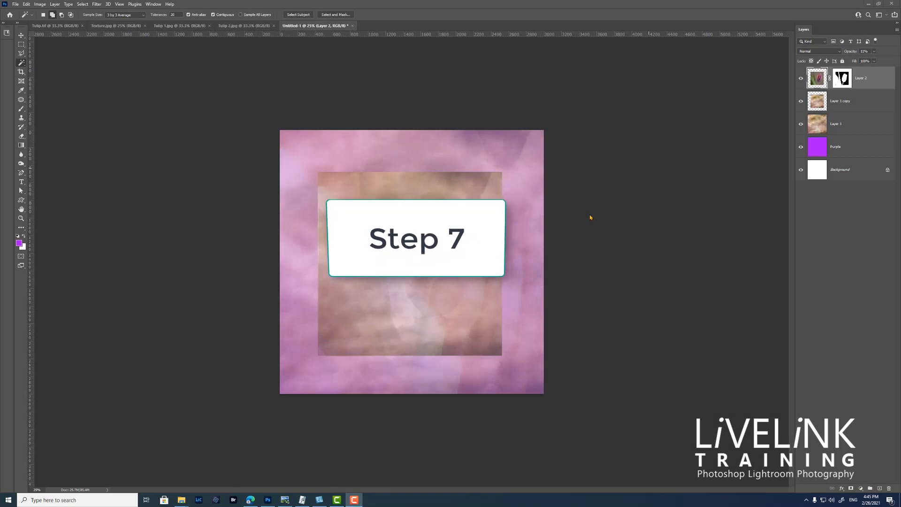
- Copy the image from Tulip 2.jpg into Untitled-1 as a layer starting near the inner square's upper-left corner
{"action": "left_click", "coordinate": [242, 26]}
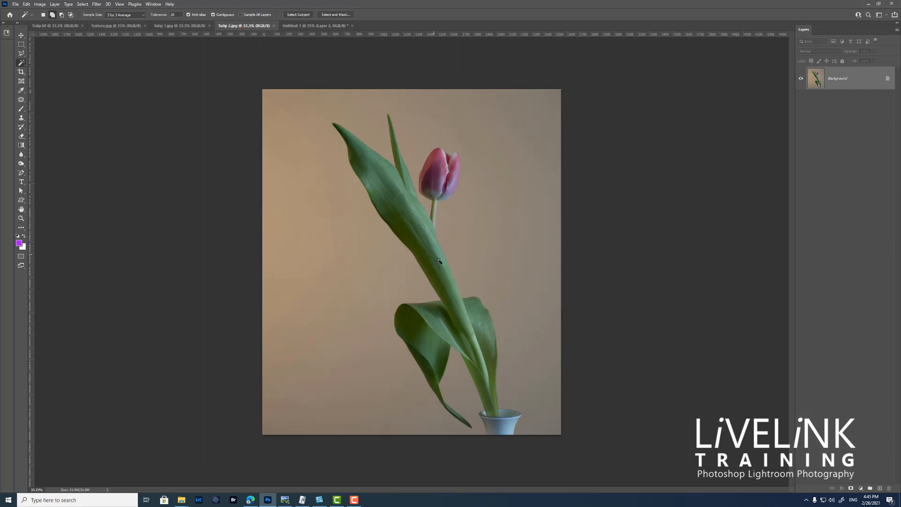
{"action": "left_click", "coordinate": [21, 35]}
{"action": "left_click_drag", "start_coordinate": [458, 276], "coordinate": [336, 31]}
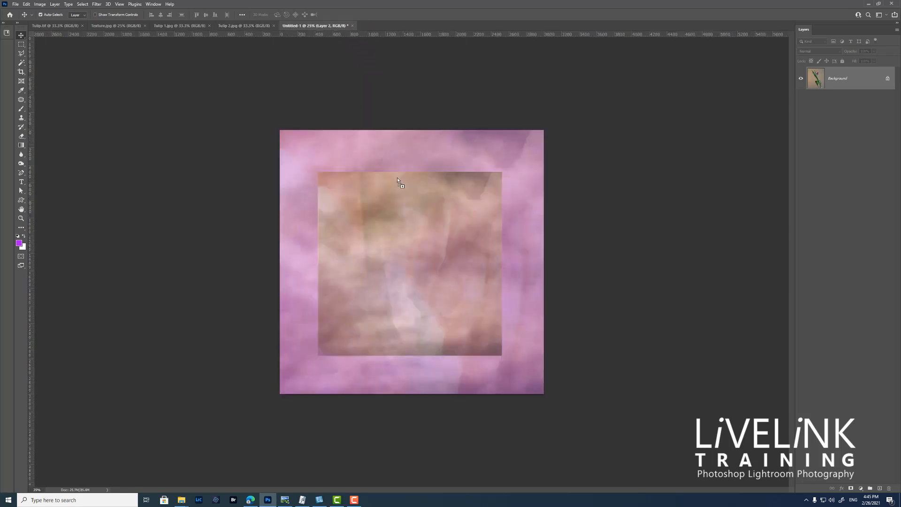
{"action": "left_click_drag", "start_coordinate": [397, 178], "coordinate": [464, 287]}
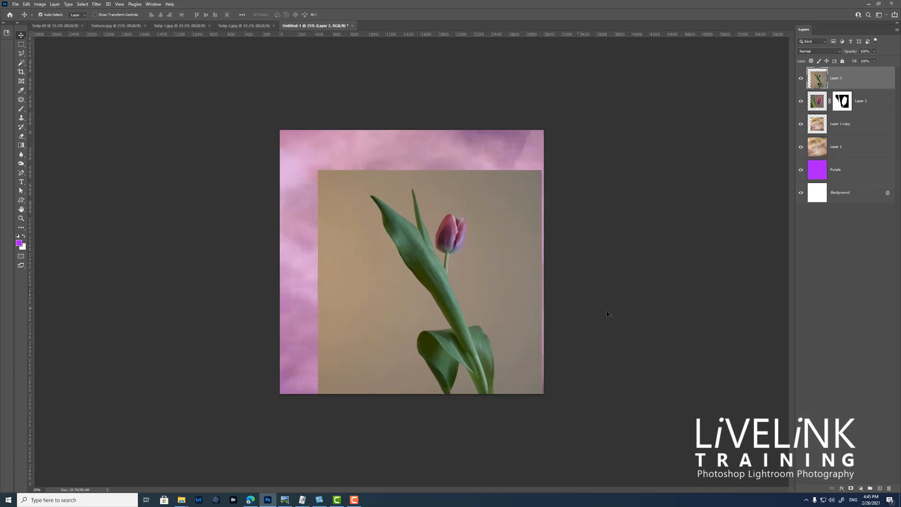
- Scale the second tulip layer down with Free Transform to about 69% and position it inside the inner texture square
{"action": "key", "text": "ctrl+t"}
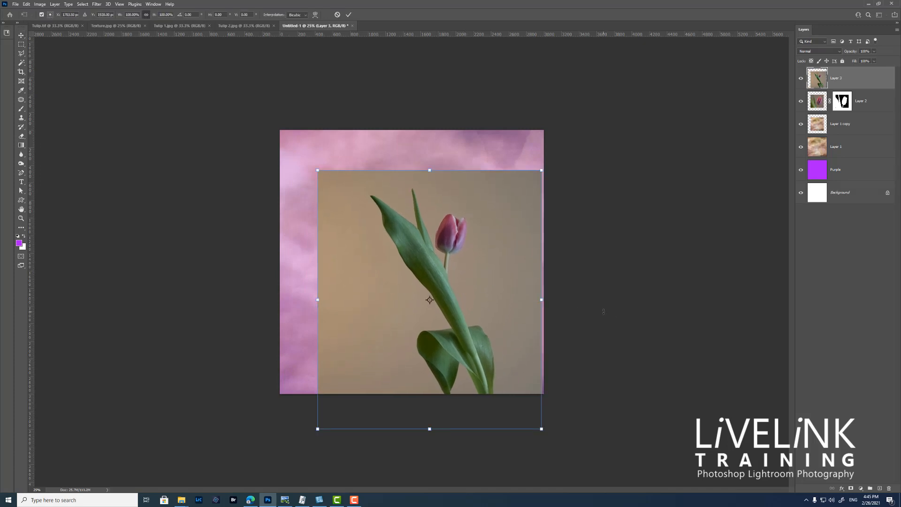
{"action": "left_click_drag", "start_coordinate": [541, 428], "coordinate": [497, 339]}
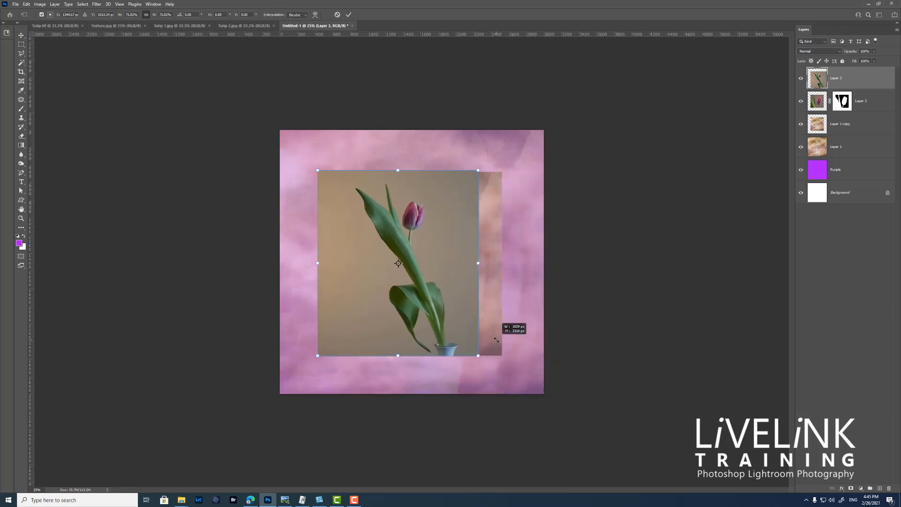
{"action": "left_click_drag", "start_coordinate": [422, 268], "coordinate": [440, 271]}
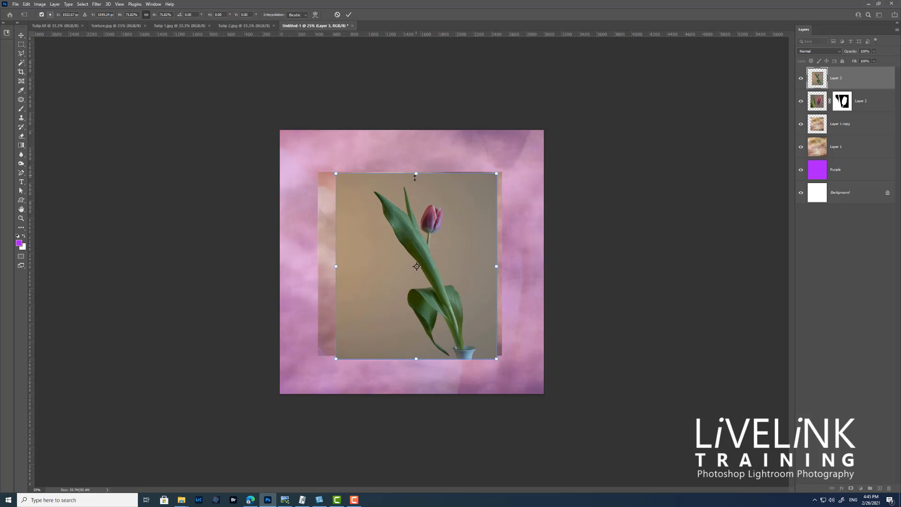
{"action": "left_click_drag", "start_coordinate": [416, 174], "coordinate": [414, 173]}
{"action": "left_click_drag", "start_coordinate": [416, 359], "coordinate": [416, 353]}
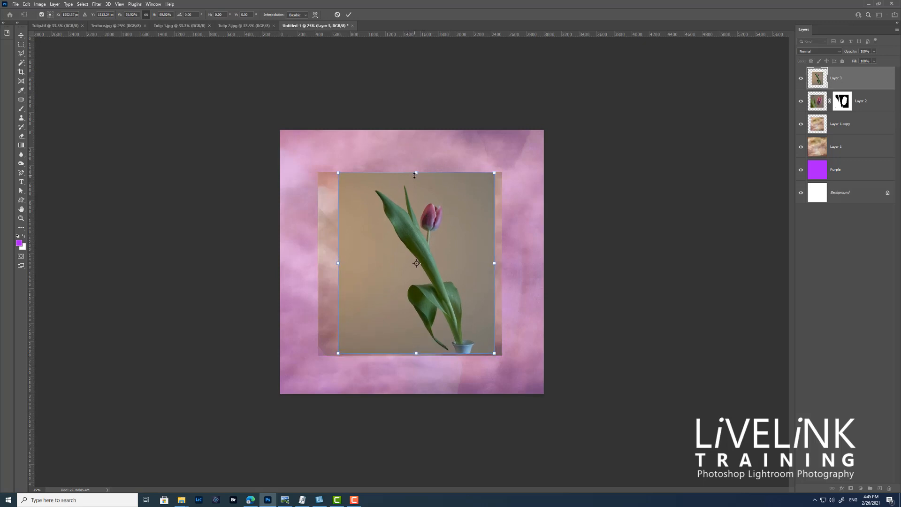
{"action": "left_click_drag", "start_coordinate": [415, 175], "coordinate": [416, 177]}
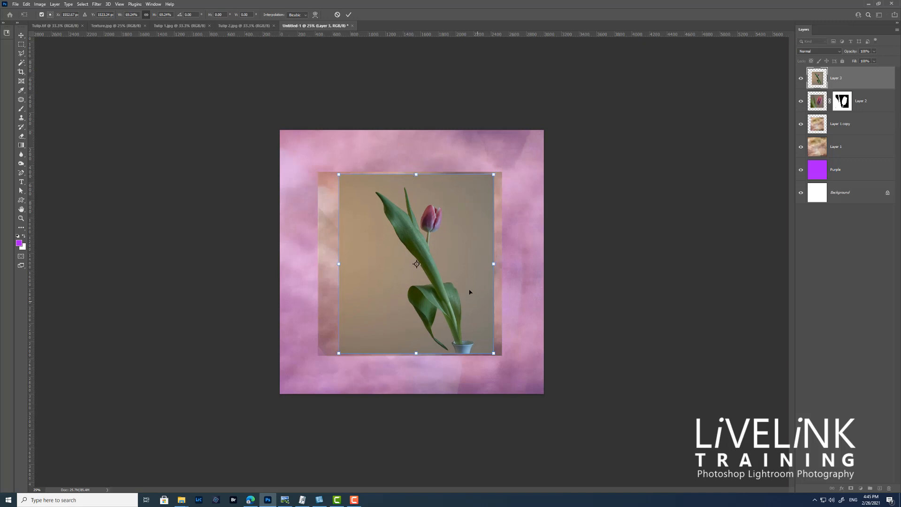
{"action": "key", "text": "Return"}
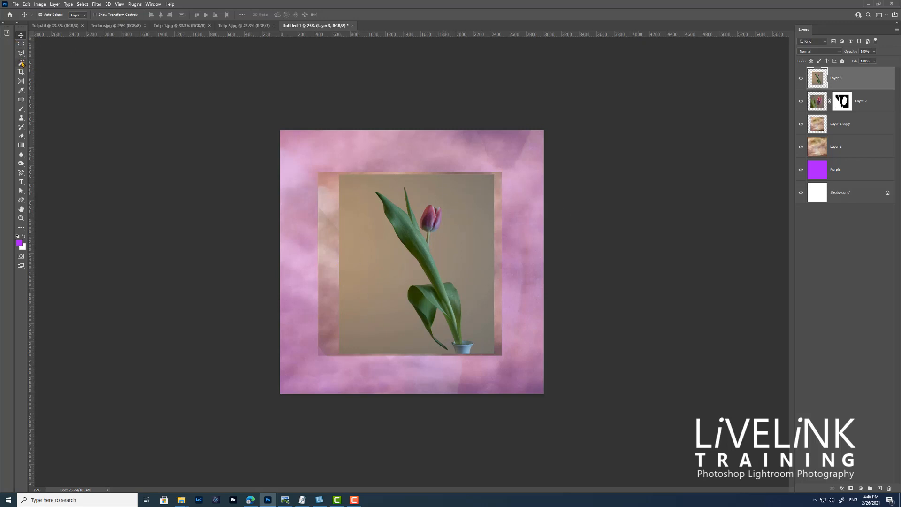
- Select the backdrop around the second tulip with the Magic Wand and hide it with an inverted layer mask
{"action": "left_click_drag", "start_coordinate": [21, 62], "coordinate": [43, 76]}
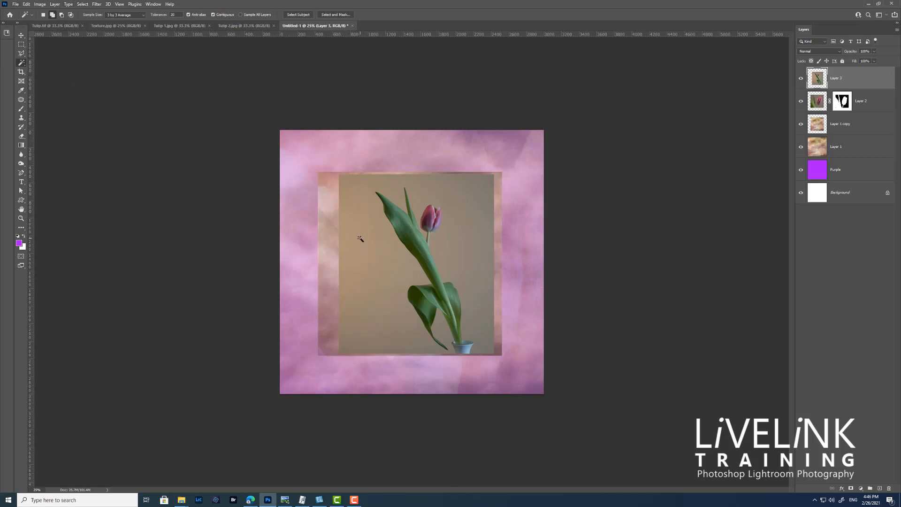
{"action": "left_click", "coordinate": [360, 239]}
{"action": "left_click", "coordinate": [467, 202]}
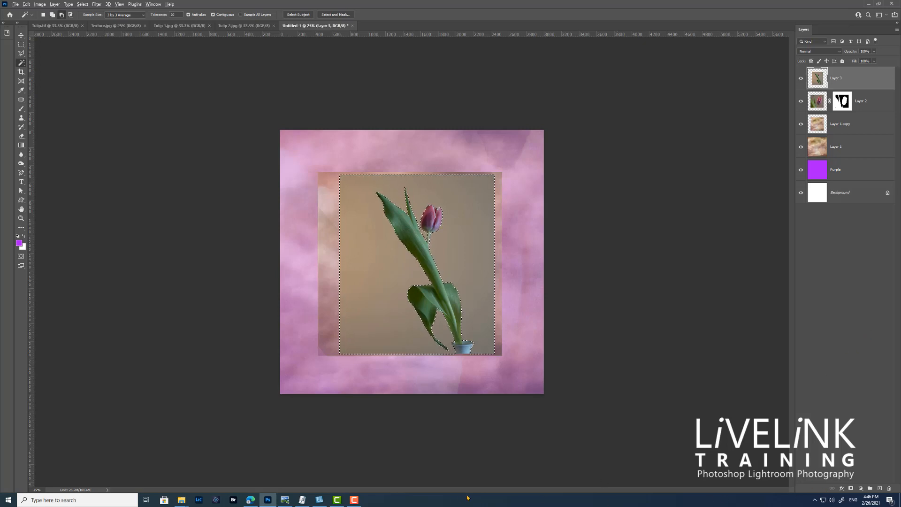
{"action": "left_click", "coordinate": [851, 488]}
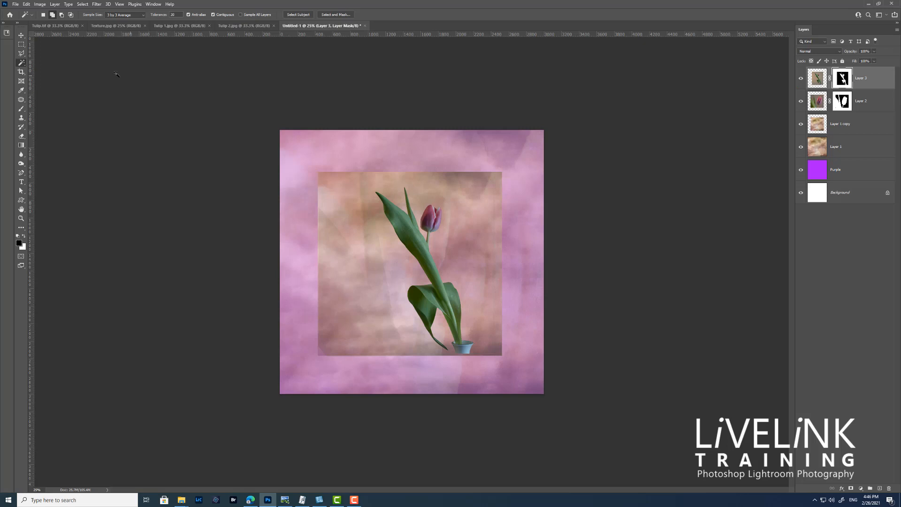
- Nudge the second tulip down to the inner square's lower edge and set its layer opacity to 60%
{"action": "left_click", "coordinate": [21, 36]}
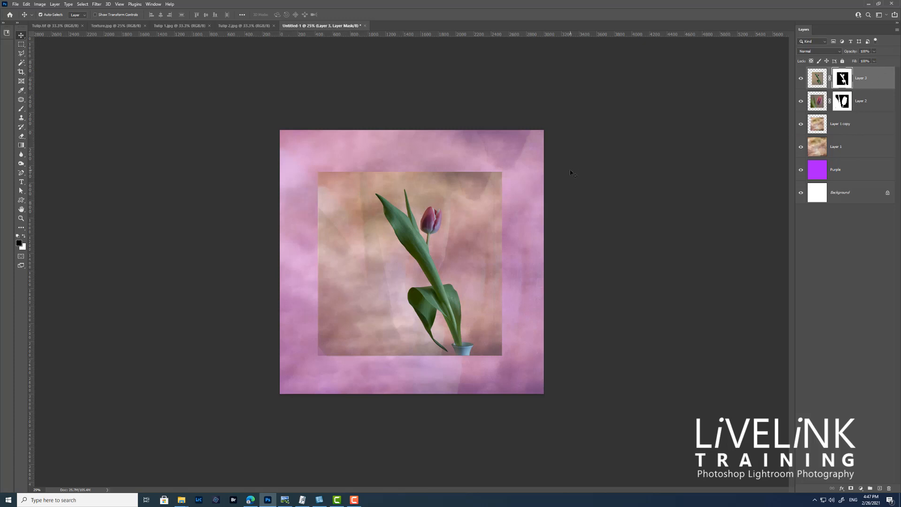
{"action": "key", "text": "6"}
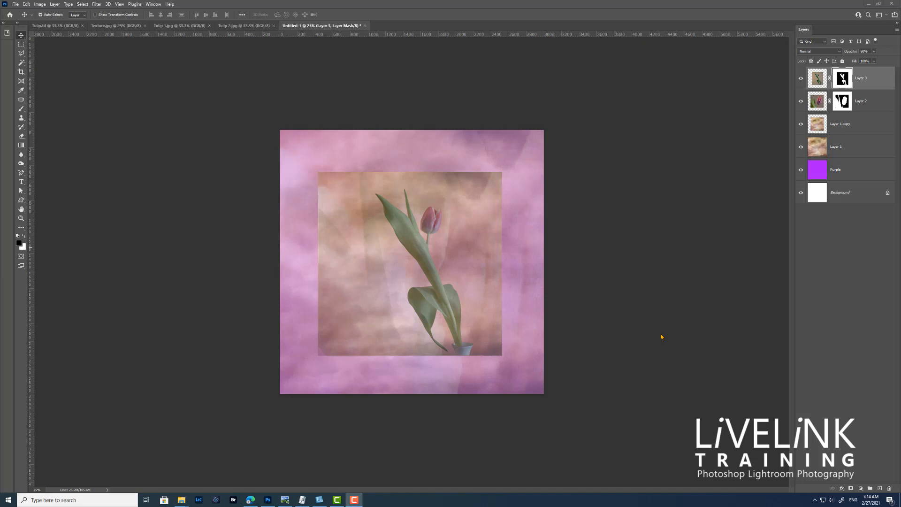
- Duplicate the second tulip layer and apply the copy's layer mask permanently to its pixels
{"action": "left_click", "coordinate": [877, 85]}
{"action": "key", "text": "ctrl+2"}
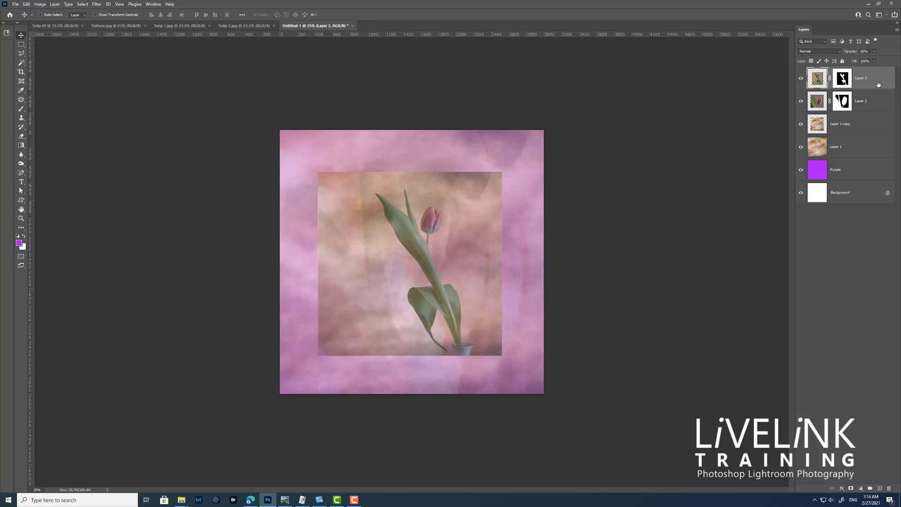
{"action": "key", "text": "ctrl+j"}
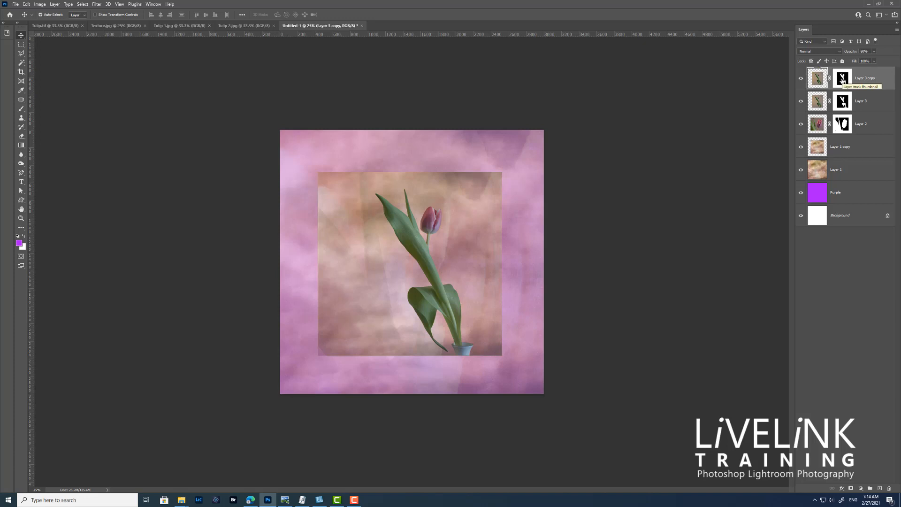
{"action": "left_click", "coordinate": [843, 80]}
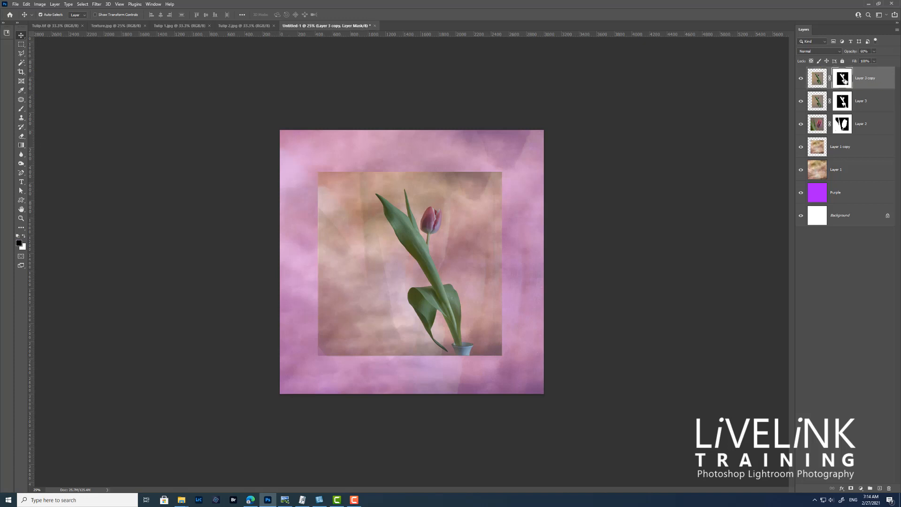
{"action": "right_click", "coordinate": [843, 80]}
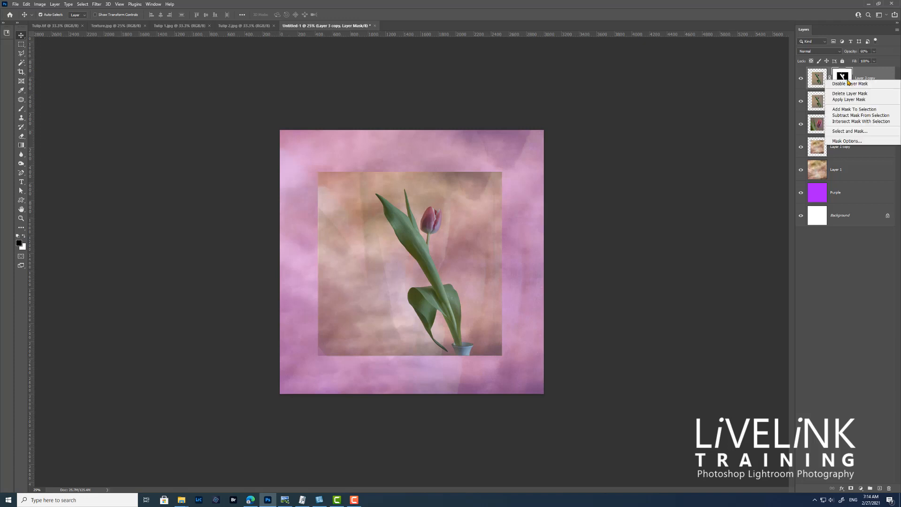
{"action": "left_click", "coordinate": [865, 100]}
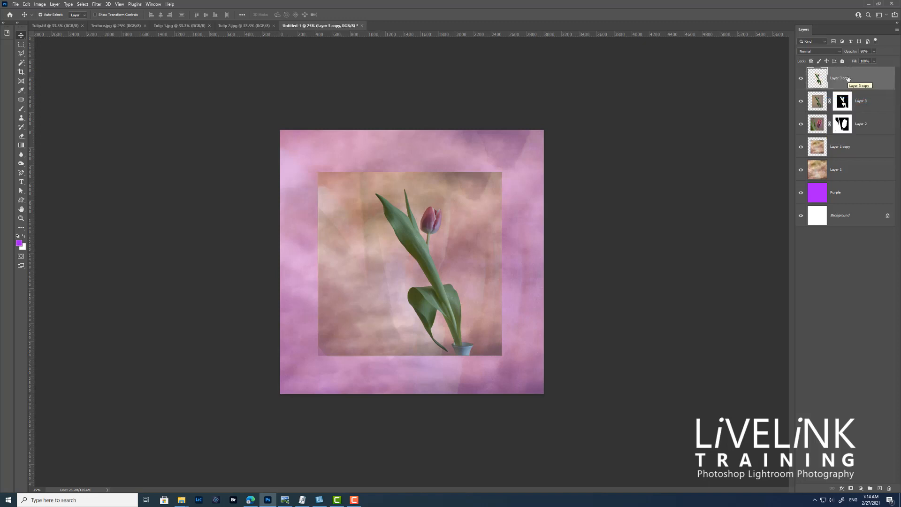
- Convert the duplicated tulip layer to a smart object and apply a Gaussian Blur with a 25-pixel radius
{"action": "right_click", "coordinate": [874, 83]}
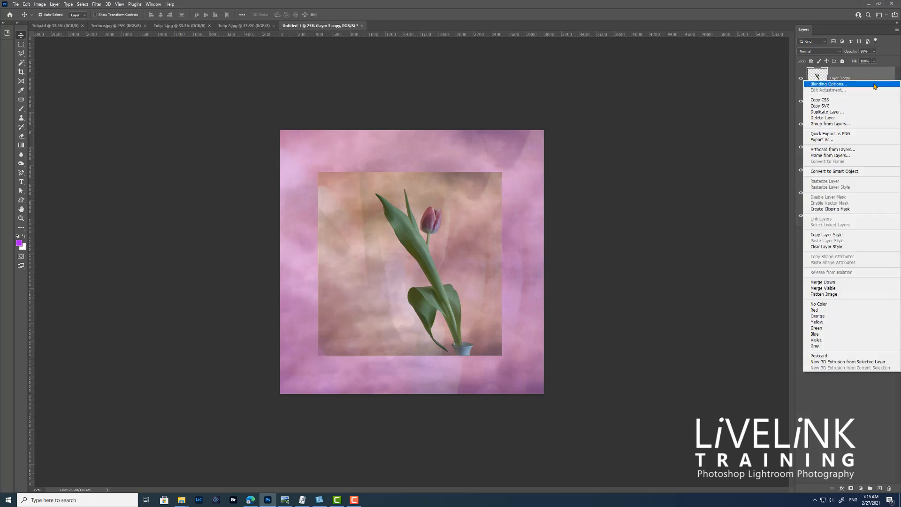
{"action": "left_click", "coordinate": [840, 173]}
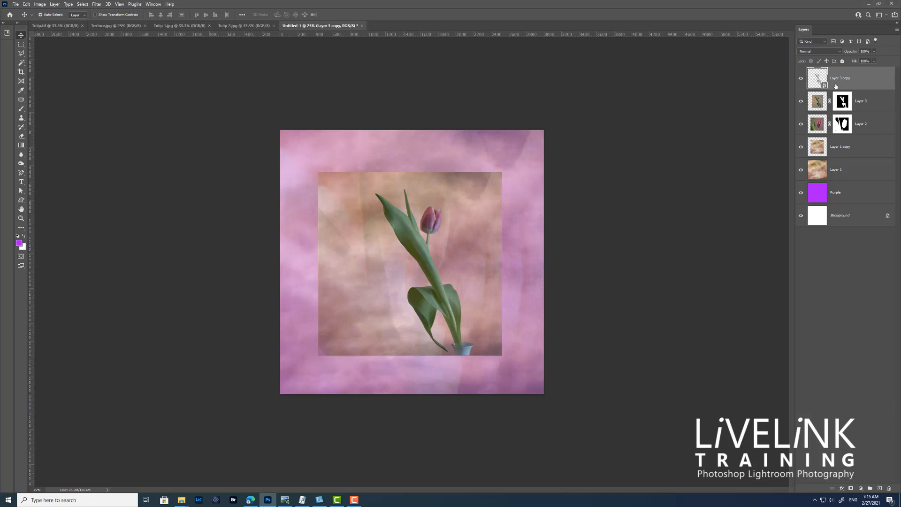
{"action": "left_click", "coordinate": [98, 5]}
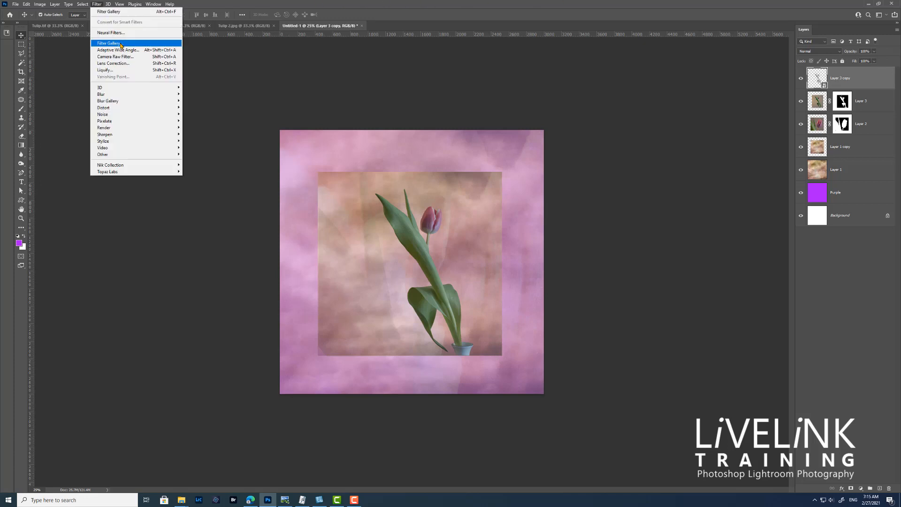
{"action": "mouse_move", "coordinate": [125, 94]}
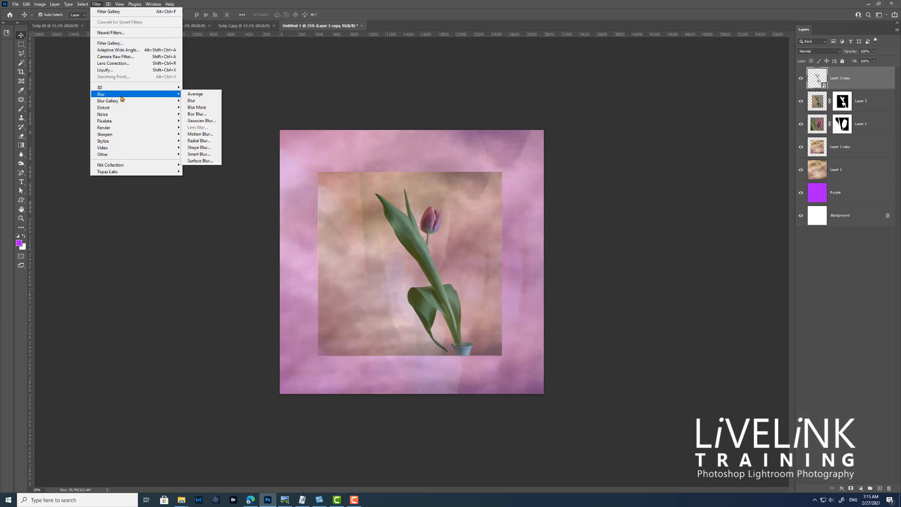
{"action": "left_click", "coordinate": [206, 121]}
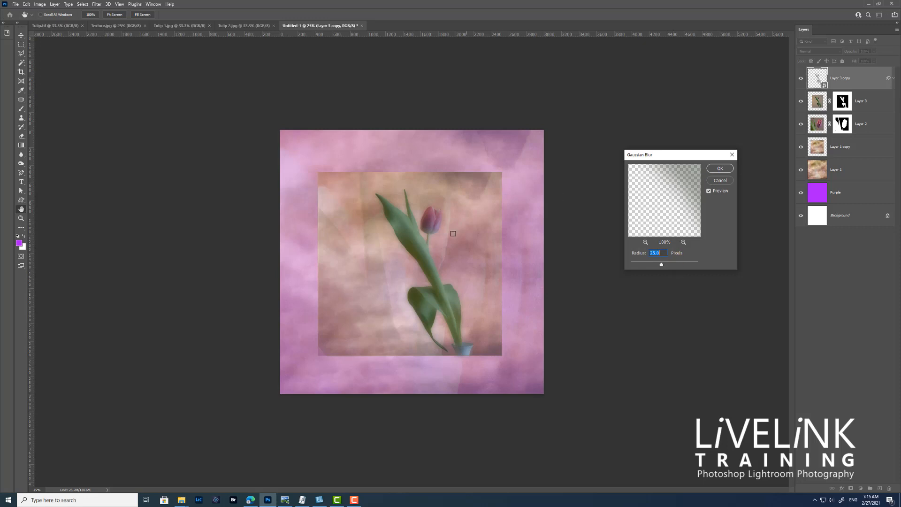
{"action": "left_click", "coordinate": [709, 192]}
{"action": "left_click", "coordinate": [708, 192]}
{"action": "left_click", "coordinate": [709, 192]}
{"action": "left_click", "coordinate": [645, 242]}
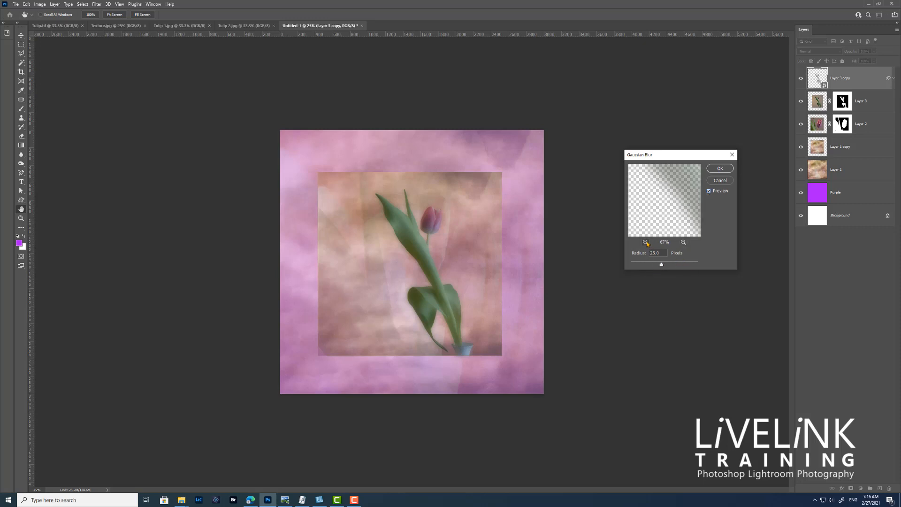
{"action": "left_click", "coordinate": [645, 241]}
{"action": "left_click", "coordinate": [645, 242]}
{"action": "left_click", "coordinate": [645, 243]}
{"action": "left_click", "coordinate": [645, 242]}
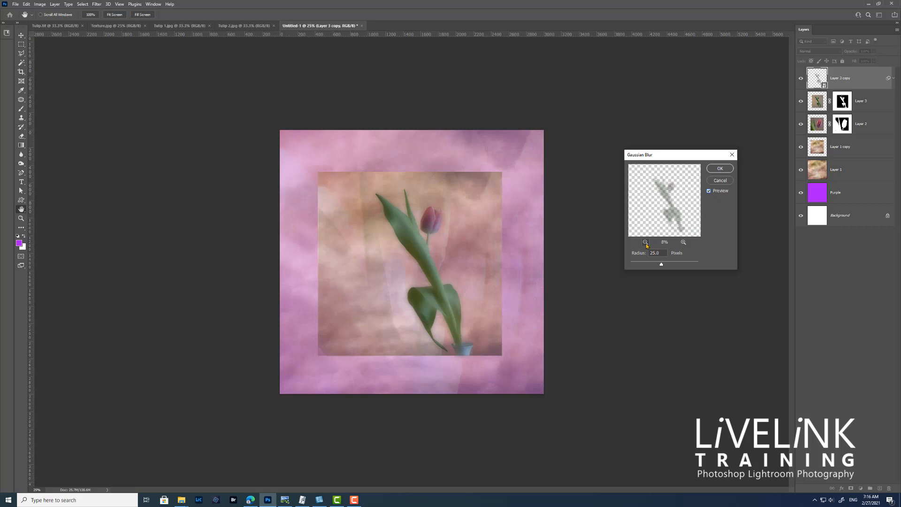
{"action": "left_click", "coordinate": [646, 242]}
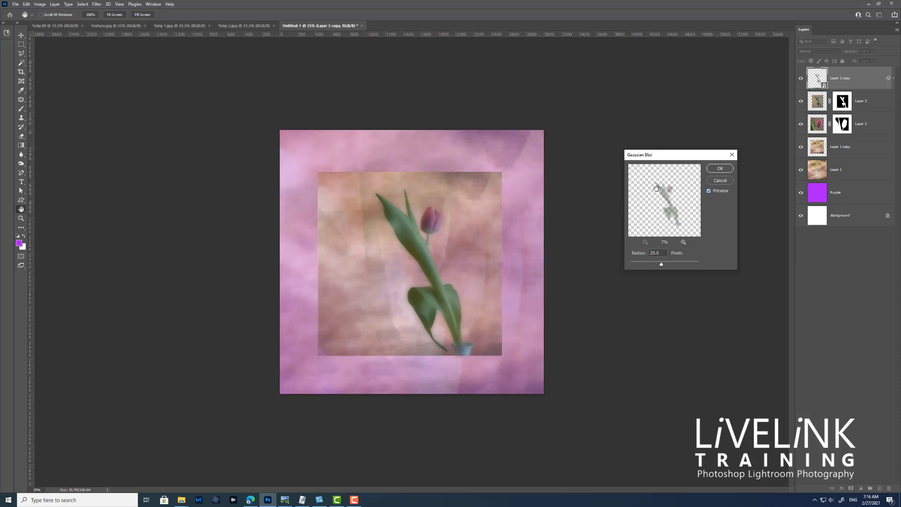
{"action": "left_click", "coordinate": [719, 169]}
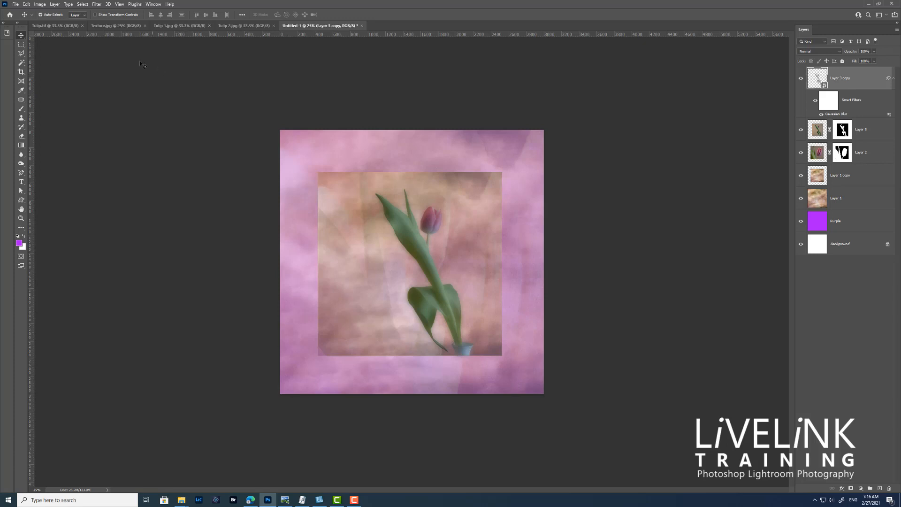
- Apply the Water Paper filter with fiber length 15, brightness 81 and contrast 80, and lower the blurred tulip layer's opacity to about 60%
{"action": "left_click", "coordinate": [96, 4]}
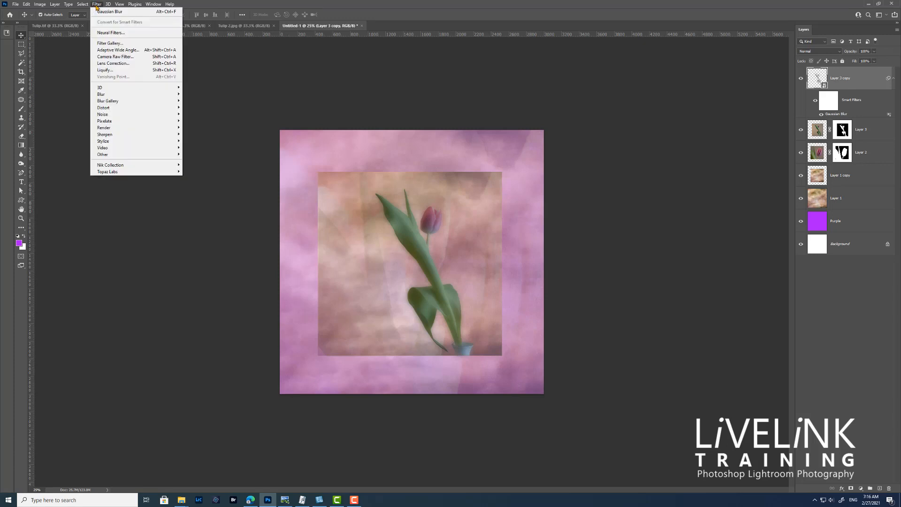
{"action": "left_click", "coordinate": [112, 44]}
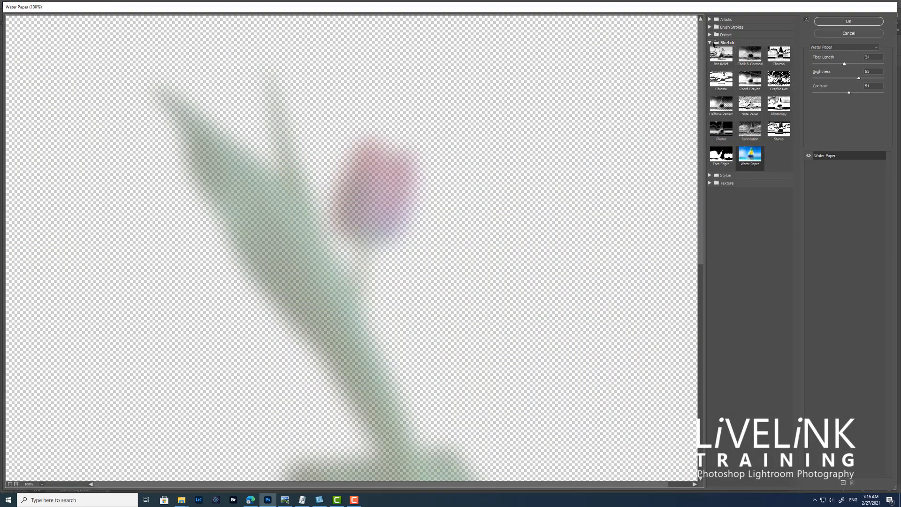
{"action": "left_click", "coordinate": [711, 43]}
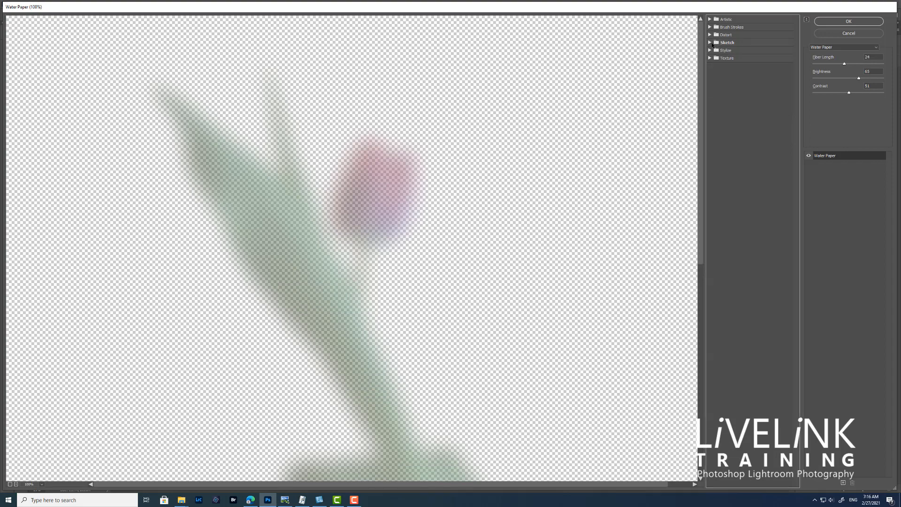
{"action": "left_click", "coordinate": [711, 43]}
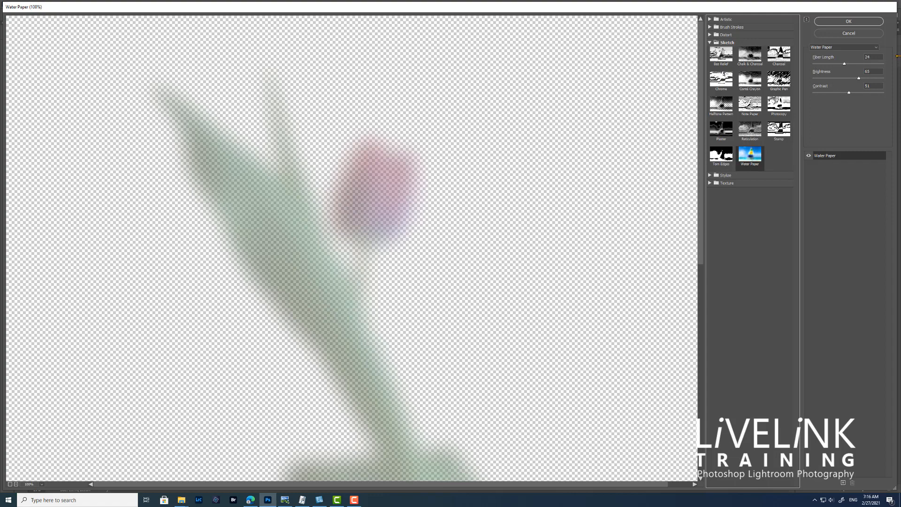
{"action": "left_click", "coordinate": [873, 57]}
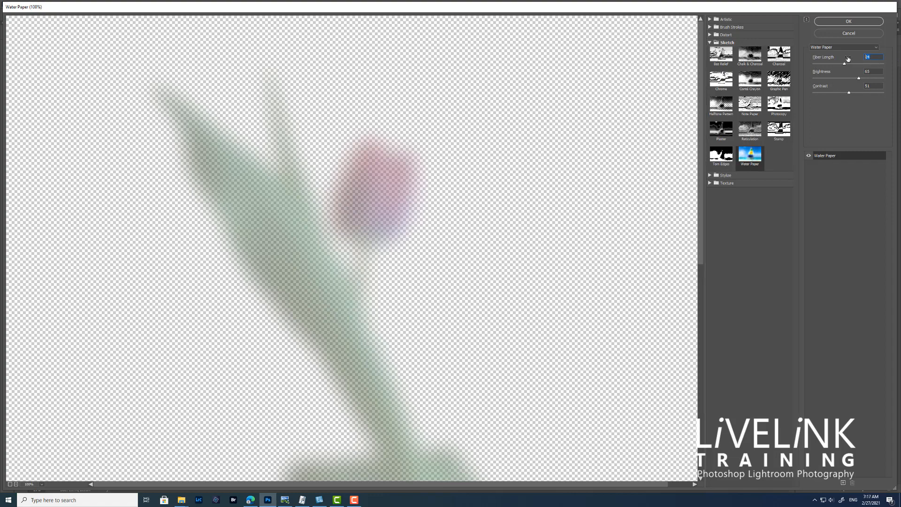
{"action": "type", "text": "15"}
{"action": "left_click", "coordinate": [870, 71]}
{"action": "type", "text": "81"}
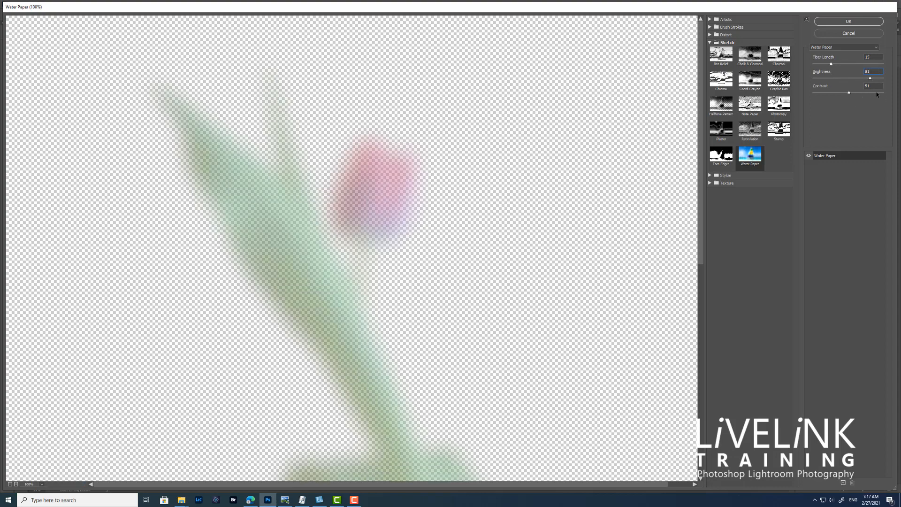
{"action": "left_click_drag", "start_coordinate": [865, 86], "coordinate": [846, 91]}
{"action": "type", "text": "80"}
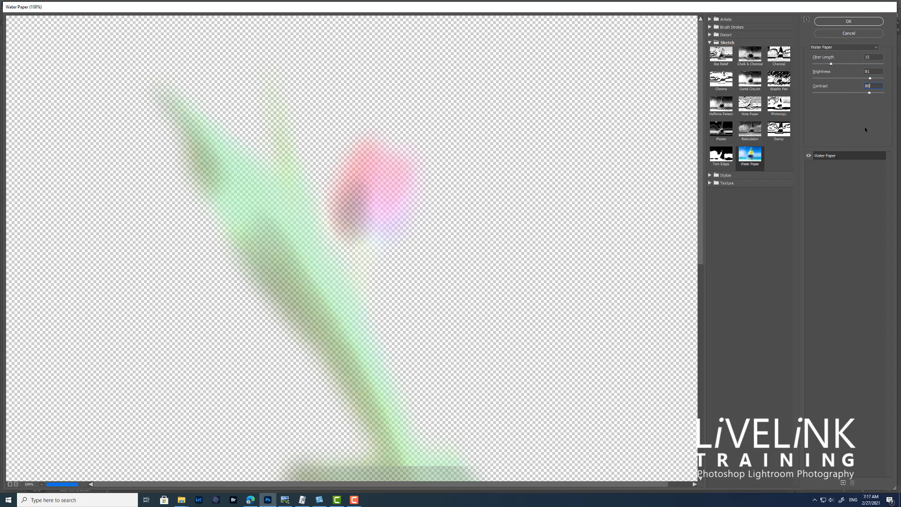
{"action": "left_click", "coordinate": [844, 21]}
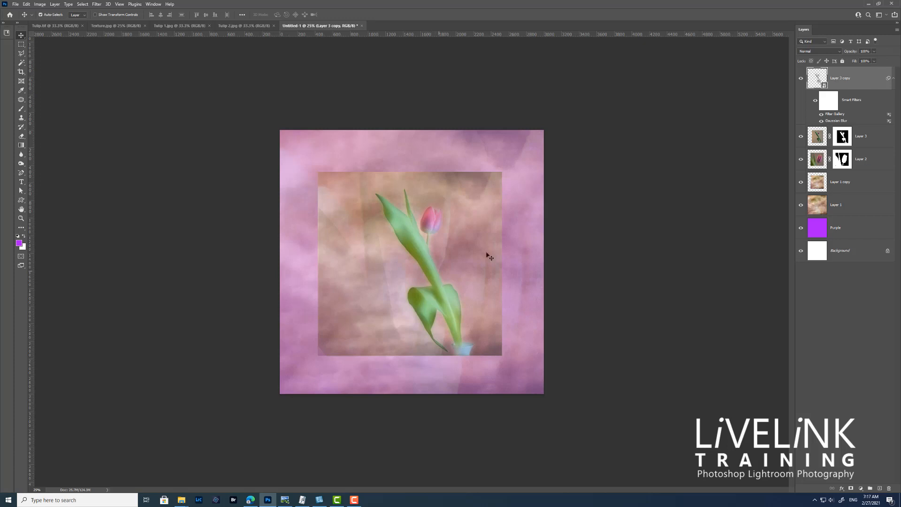
{"action": "left_click", "coordinate": [874, 51]}
{"action": "left_click_drag", "start_coordinate": [874, 61], "coordinate": [863, 69]}
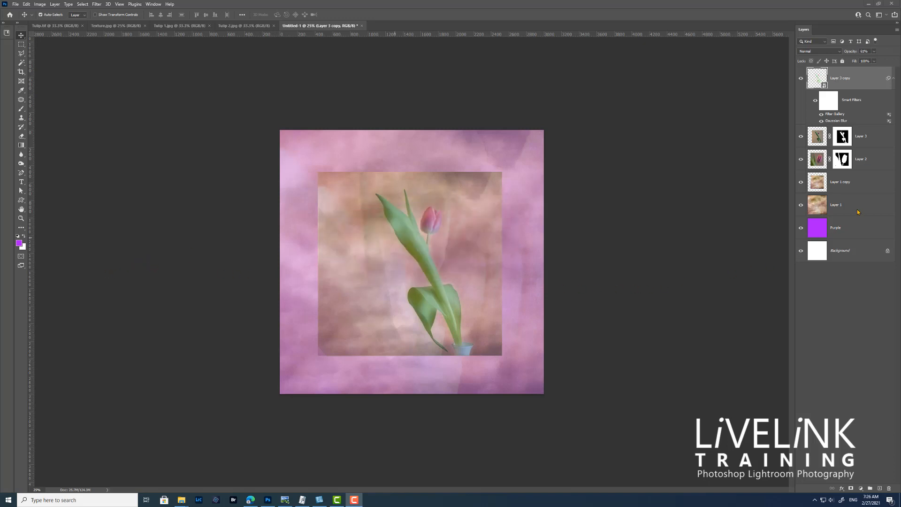
- Duplicate the full-canvas texture layer, Layer 1, and move the copy to the top of the layer stack
{"action": "left_click", "coordinate": [855, 208]}
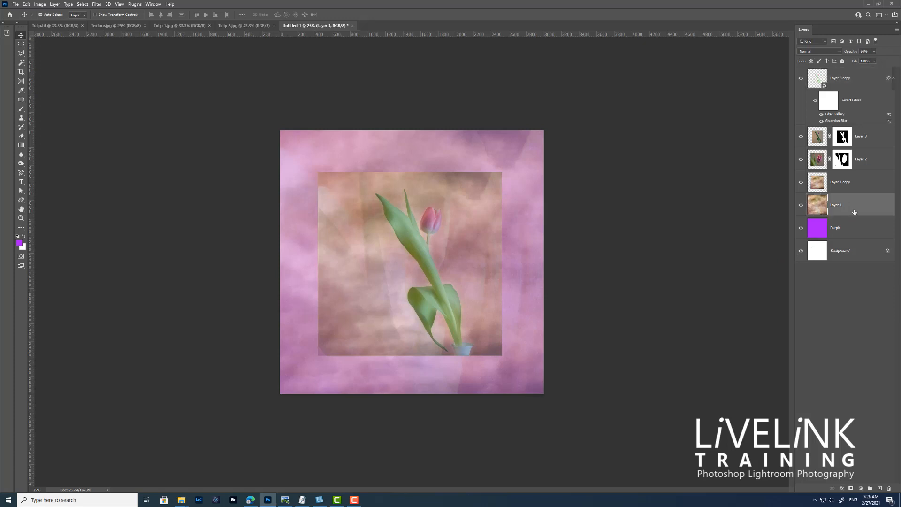
{"action": "key", "text": "ctrl+j"}
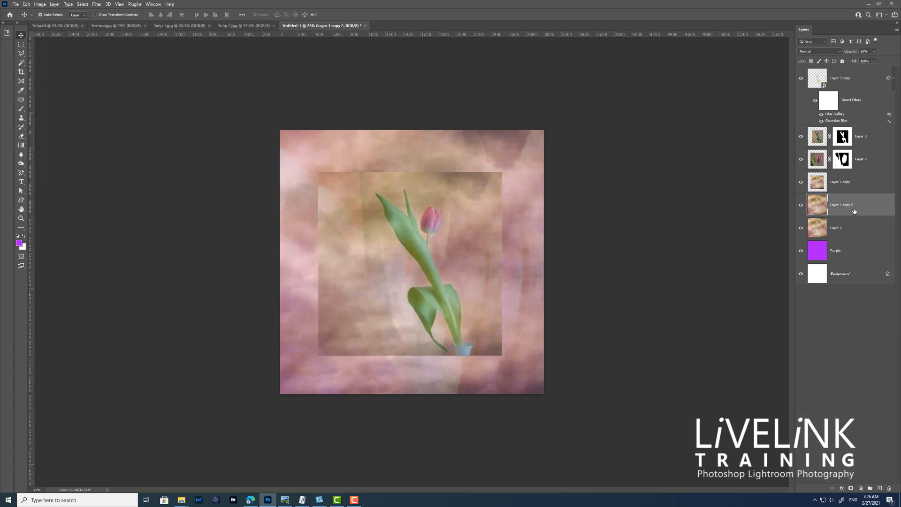
{"action": "left_click_drag", "start_coordinate": [865, 207], "coordinate": [851, 74]}
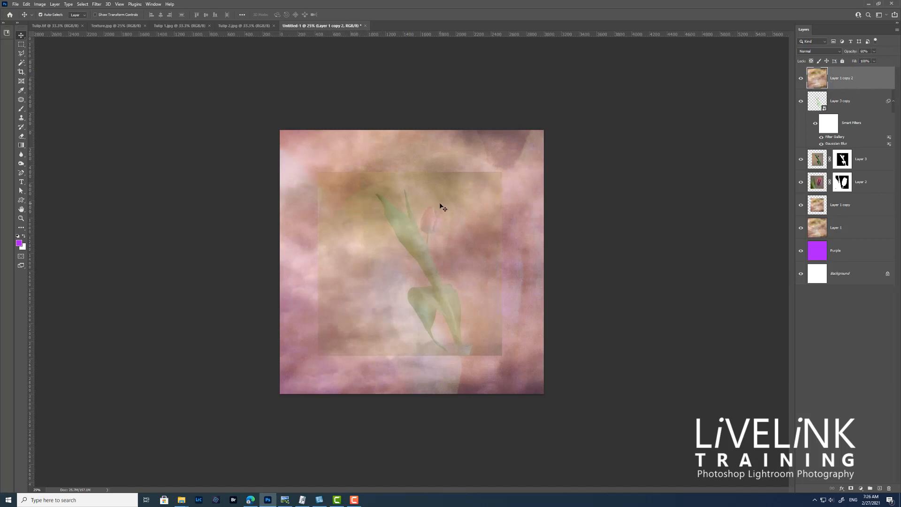
- Rotate the texture copy 90° clockwise and scale it to about 67% so that it covers the inner square
{"action": "key", "text": "ctrl"}
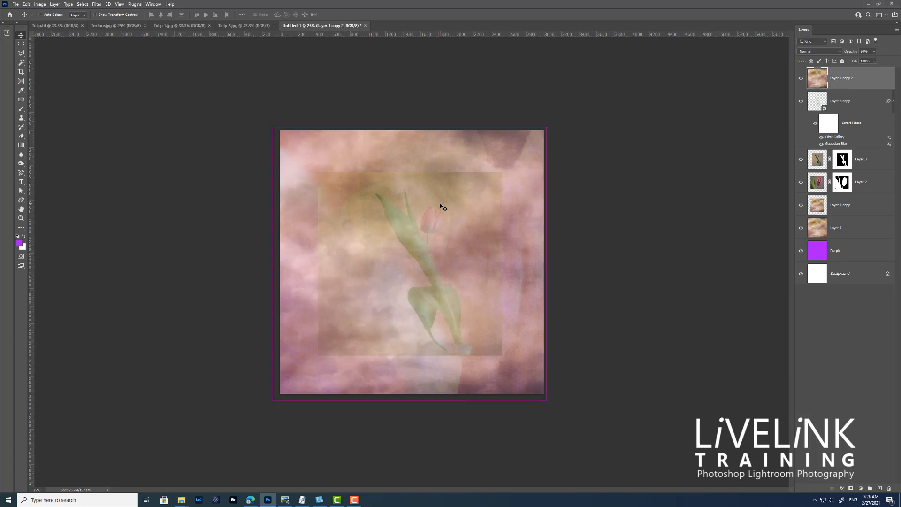
{"action": "key", "text": "ctrl+t"}
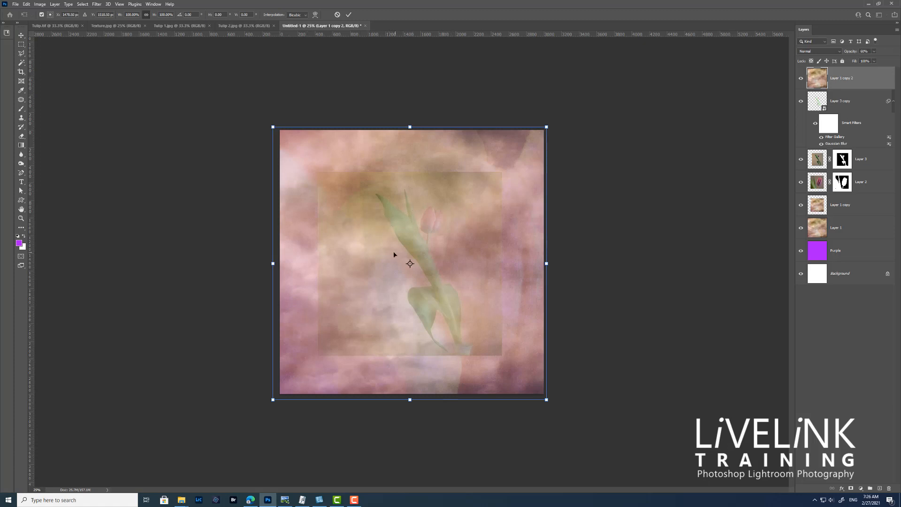
{"action": "right_click", "coordinate": [395, 210]}
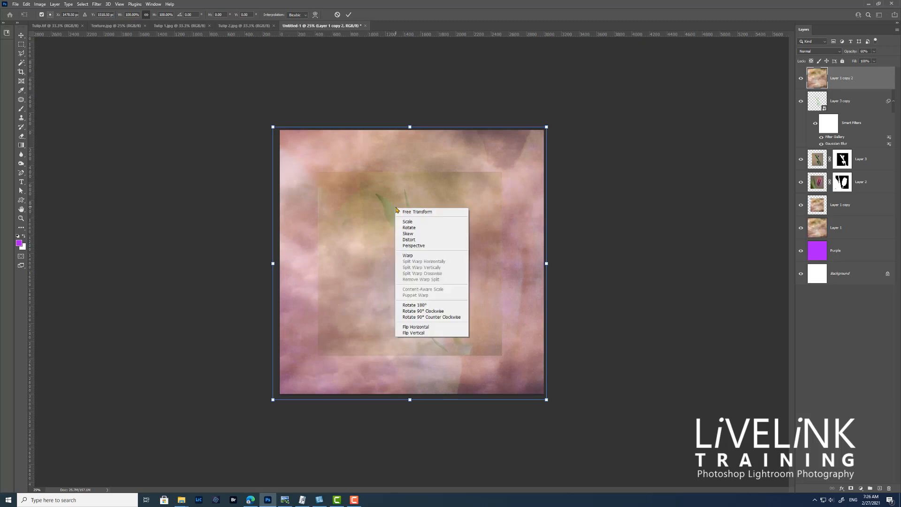
{"action": "left_click", "coordinate": [439, 312]}
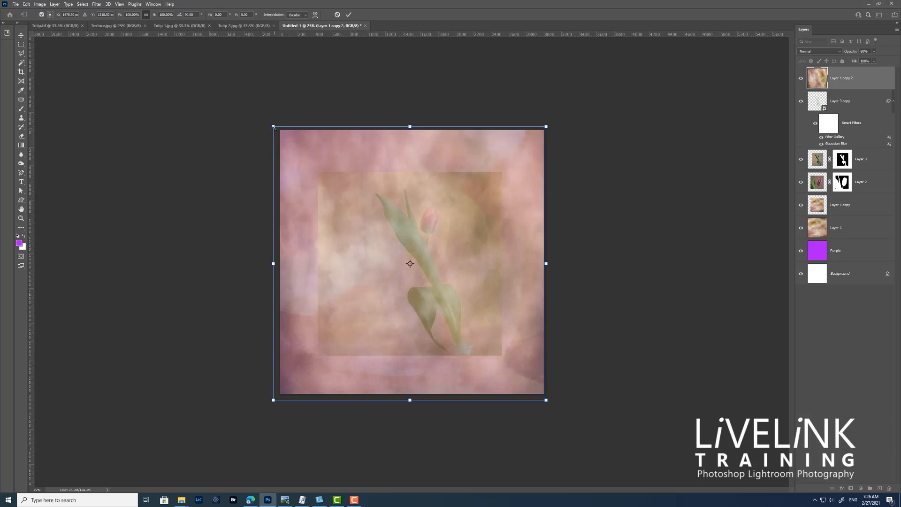
{"action": "left_click_drag", "start_coordinate": [273, 127], "coordinate": [315, 176]}
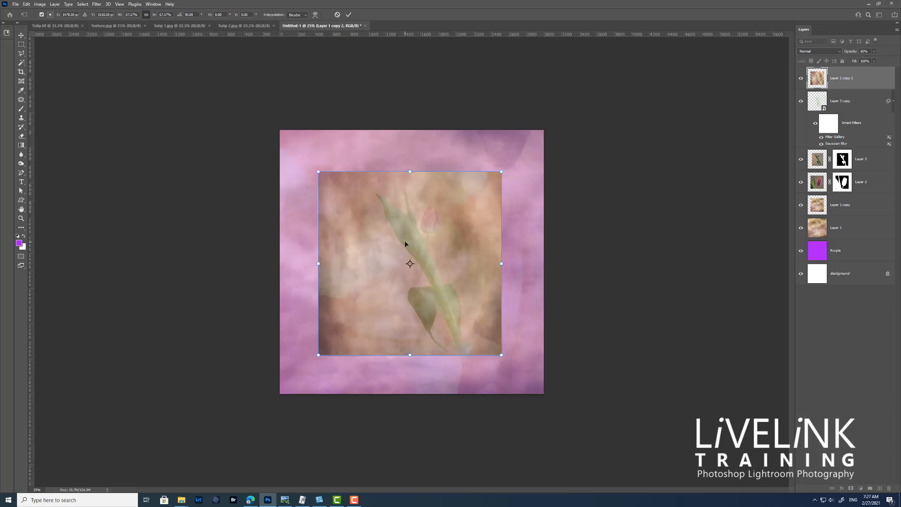
{"action": "key", "text": "Return"}
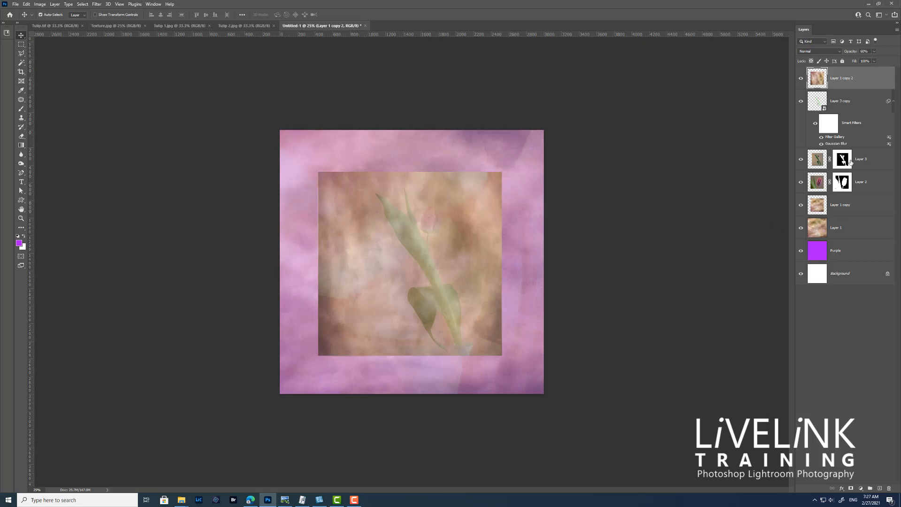
- Lower the rotated texture layer's opacity to about 35%, comparing the image with the layer hidden and shown
{"action": "left_click", "coordinate": [874, 52]}
{"action": "left_click_drag", "start_coordinate": [874, 64], "coordinate": [867, 66]}
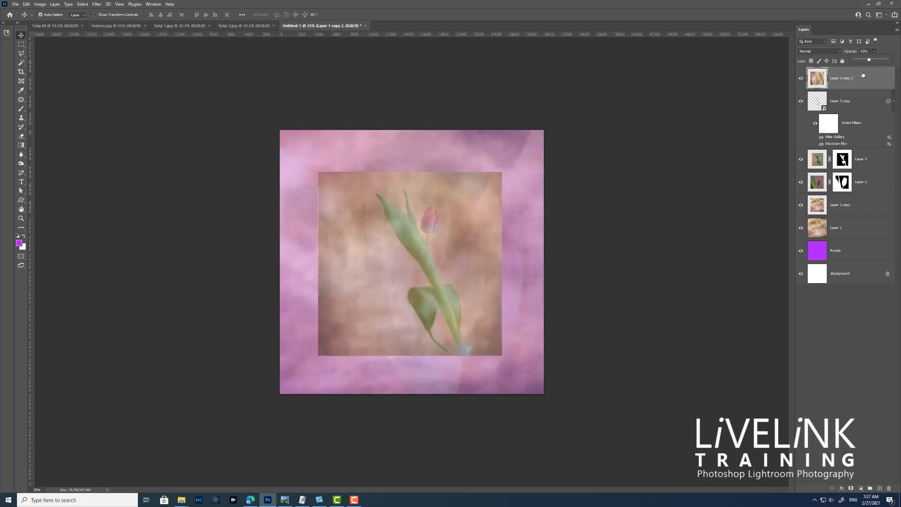
{"action": "left_click", "coordinate": [801, 78]}
{"action": "left_click", "coordinate": [801, 79]}
{"action": "left_click", "coordinate": [875, 61]}
{"action": "left_click_drag", "start_coordinate": [876, 62], "coordinate": [872, 62]}
- Add a layer mask to the rotated texture layer and paint black on it over the pink tulip bloom to reveal the flower
{"action": "left_click", "coordinate": [850, 489]}
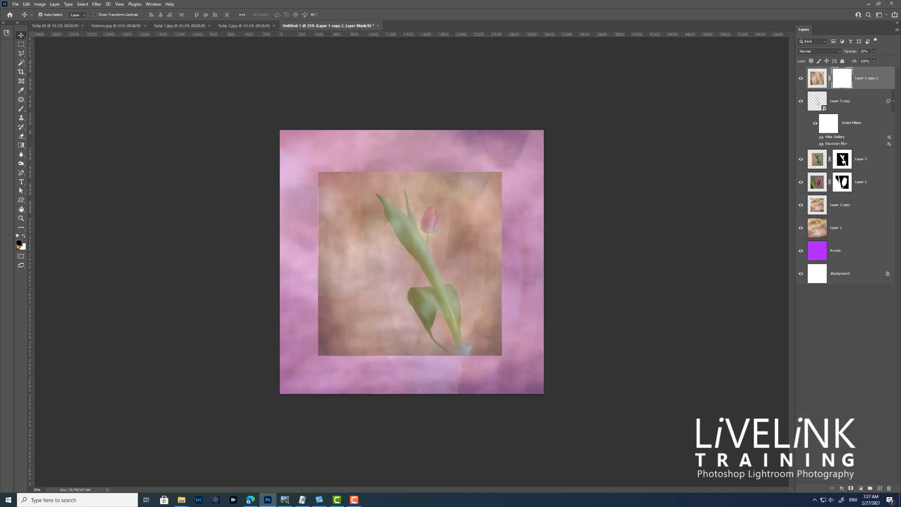
{"action": "left_click", "coordinate": [22, 109]}
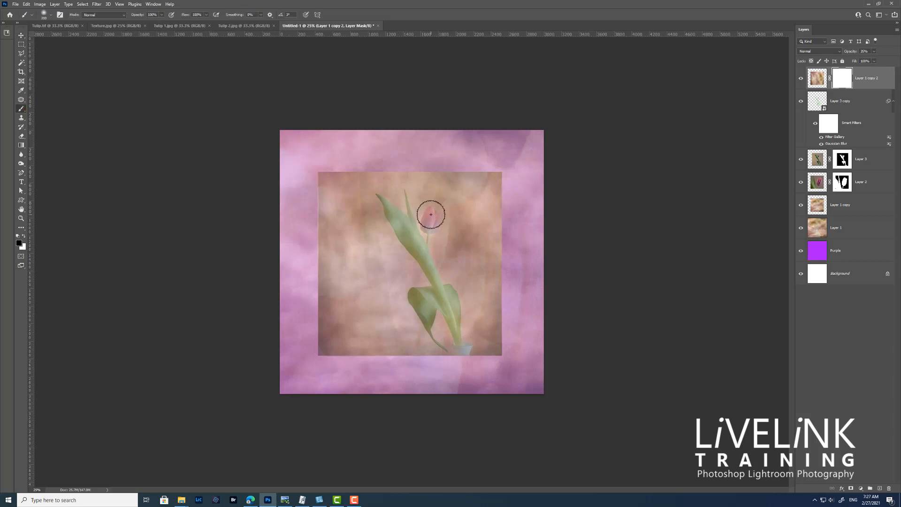
{"action": "mouse_move", "coordinate": [433, 216]}
{"action": "left_mouse_down"}
{"action": "mouse_move", "coordinate": [427, 222]}
{"action": "mouse_move", "coordinate": [435, 230]}
{"action": "left_mouse_up"}
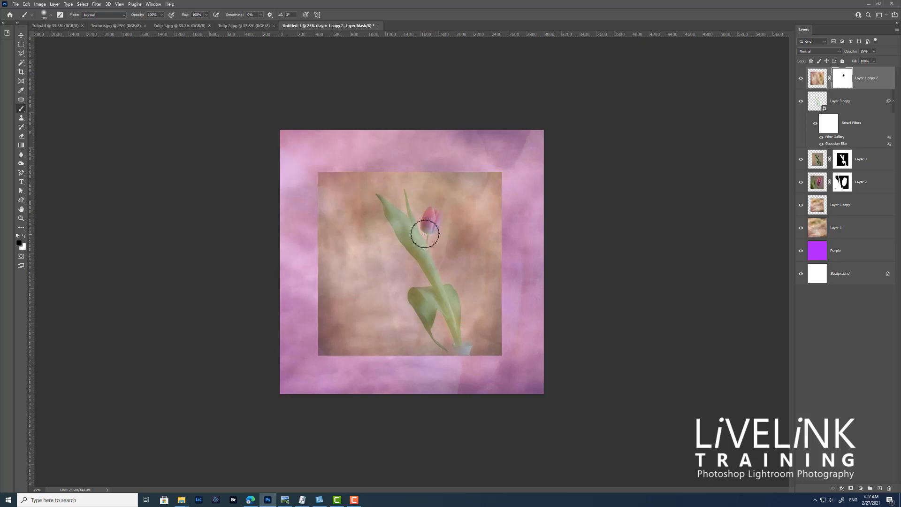
{"action": "mouse_move", "coordinate": [428, 232]}
{"action": "left_mouse_down"}
{"action": "mouse_move", "coordinate": [442, 218]}
{"action": "mouse_move", "coordinate": [429, 221]}
{"action": "mouse_move", "coordinate": [428, 237]}
{"action": "mouse_move", "coordinate": [429, 217]}
{"action": "left_mouse_up"}
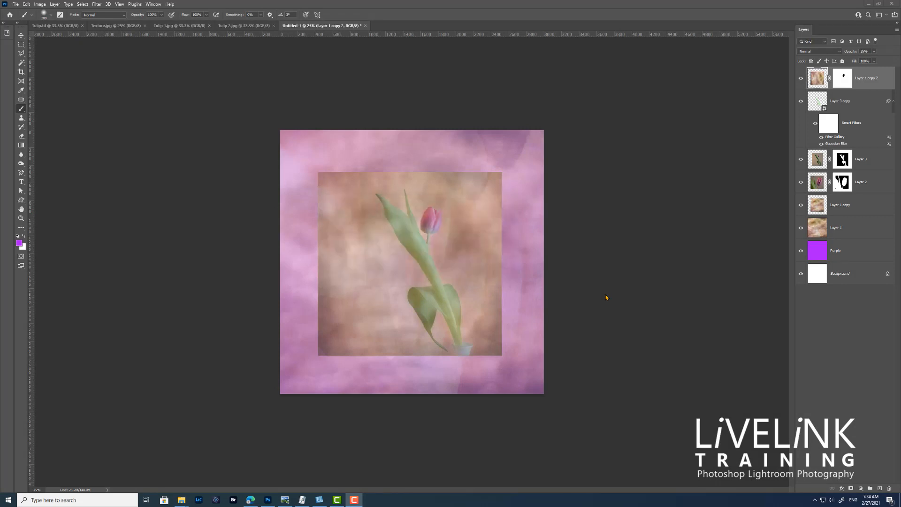
- Add a Brightness/Contrast adjustment layer with brightness -15 and contrast 40, and compare the image with it hidden and shown
{"action": "left_click", "coordinate": [861, 489]}
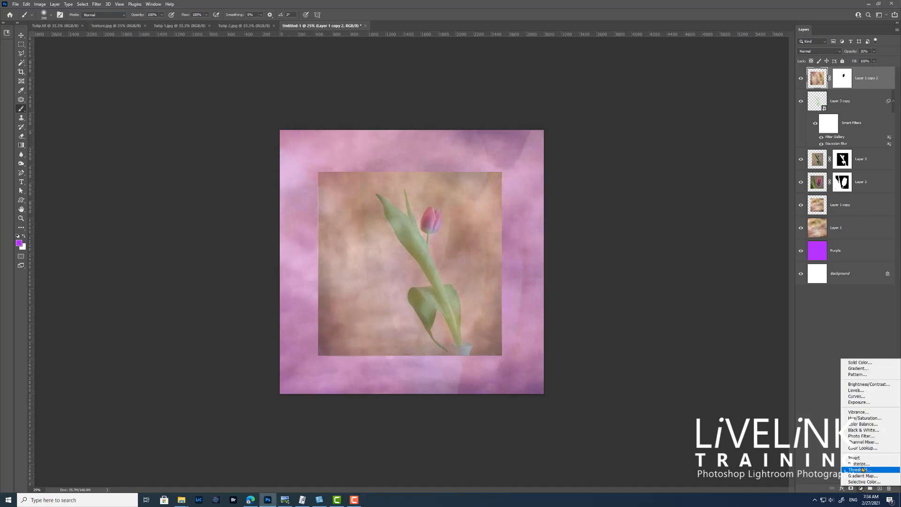
{"action": "left_click", "coordinate": [864, 384]}
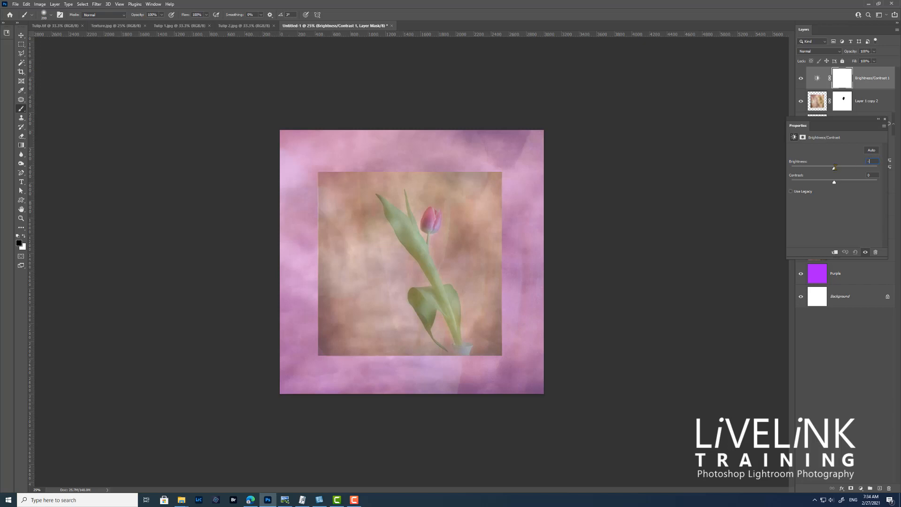
{"action": "type", "text": "5"}
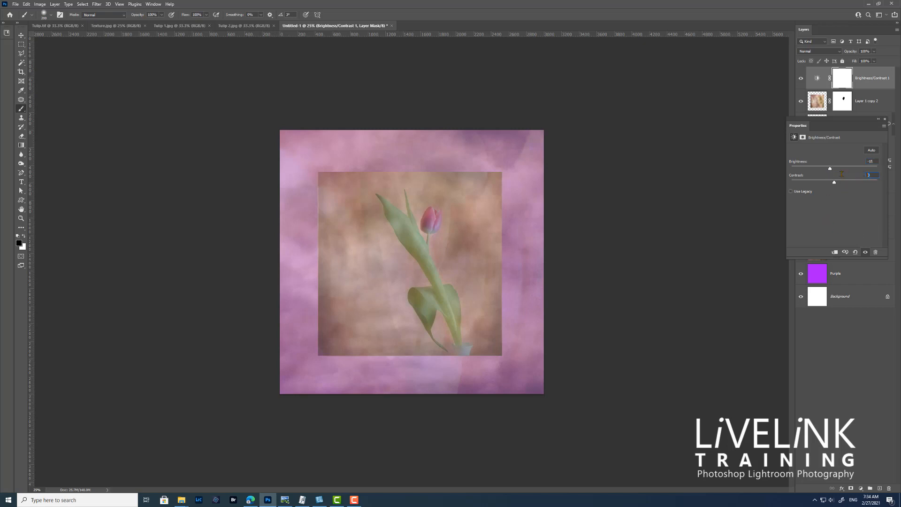
{"action": "type", "text": "40"}
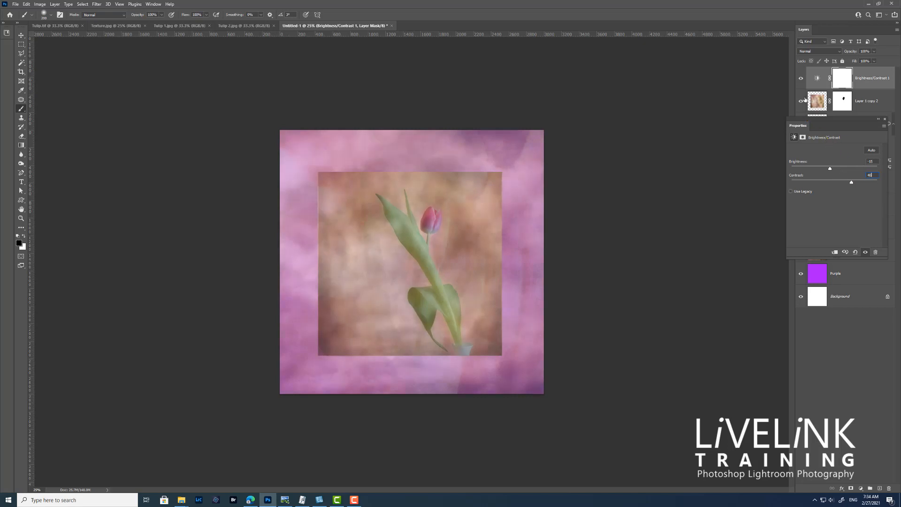
{"action": "left_click", "coordinate": [801, 80]}
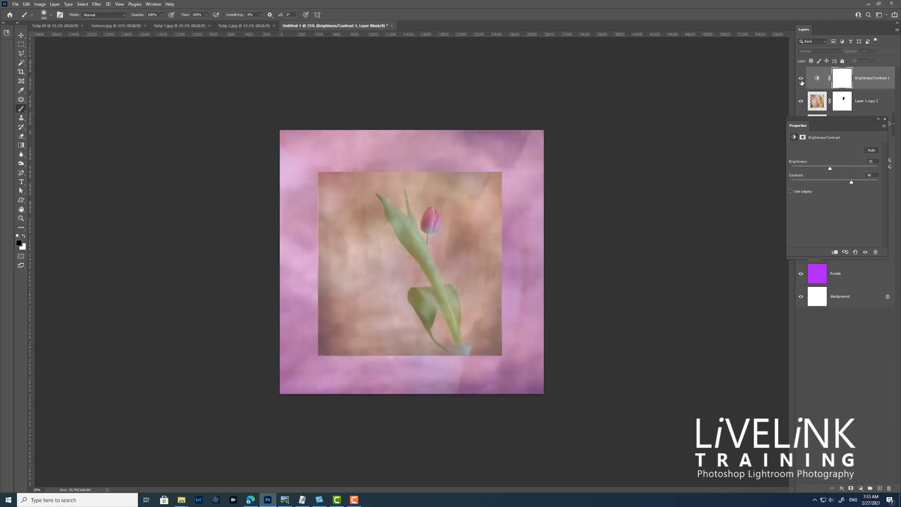
{"action": "left_click", "coordinate": [802, 79]}
{"action": "left_click", "coordinate": [801, 81]}
{"action": "left_click", "coordinate": [802, 78]}
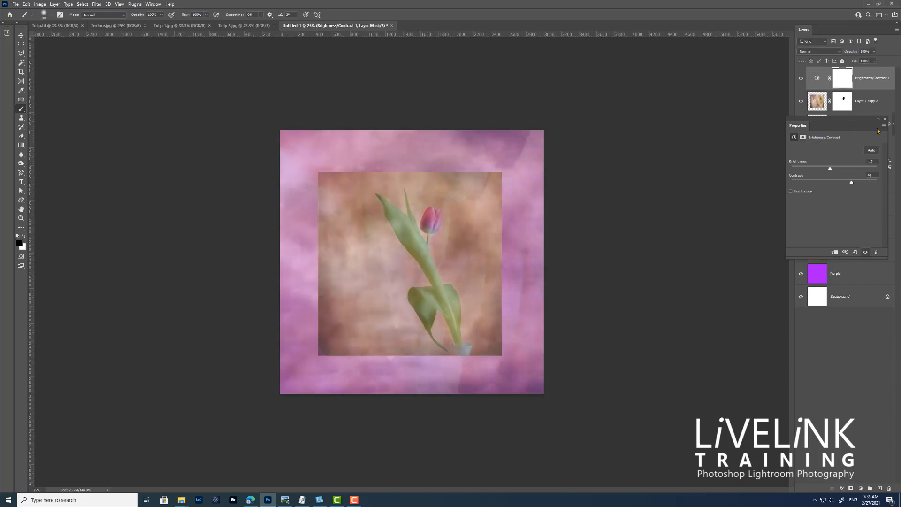
{"action": "left_click_drag", "start_coordinate": [800, 128], "coordinate": [651, 82]}
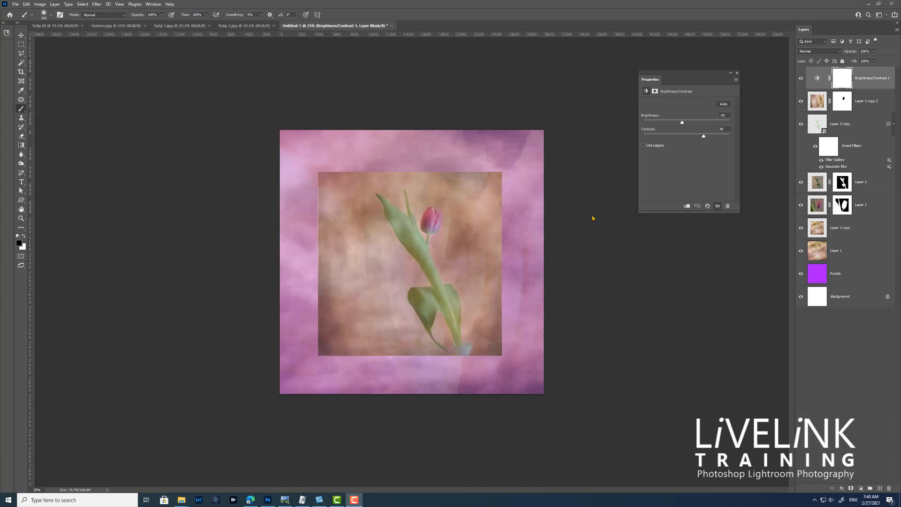
- On a new top layer, fill the outline of the rotated texture's square with 50% gray, deselect, and set the layer's blend mode to Overlay
{"action": "left_click", "coordinate": [880, 488]}
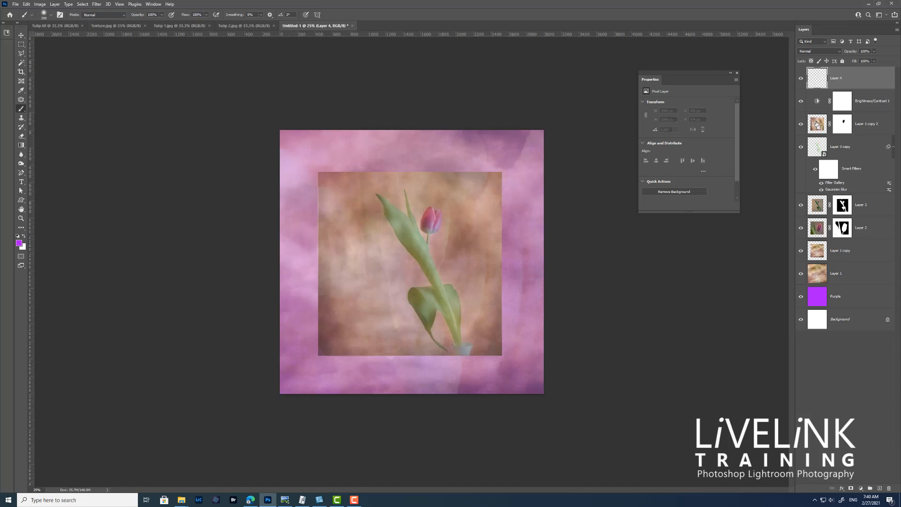
{"action": "left_click", "coordinate": [817, 124], "text": "ctrl"}
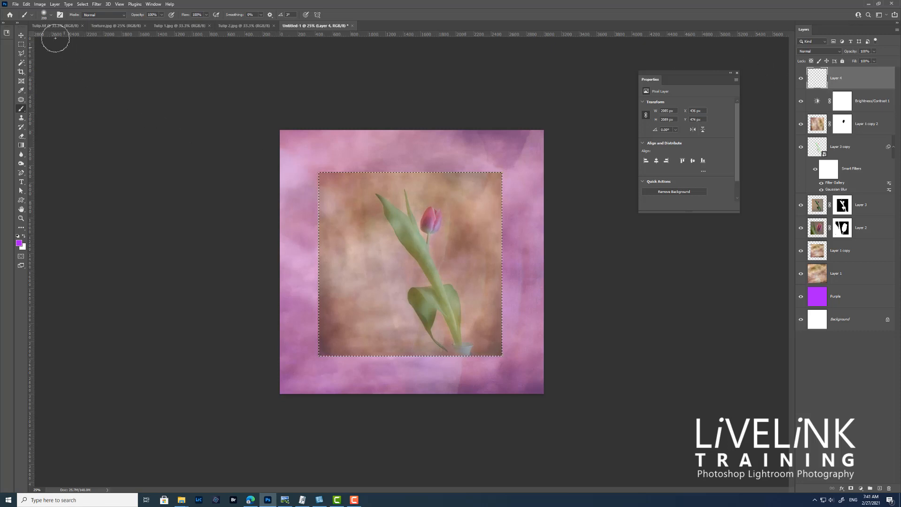
{"action": "left_click", "coordinate": [27, 5]}
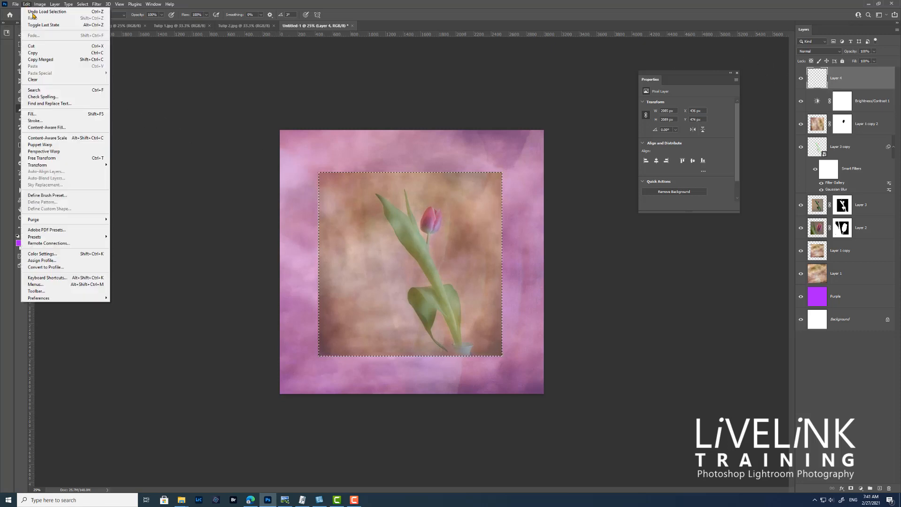
{"action": "left_click", "coordinate": [53, 114]}
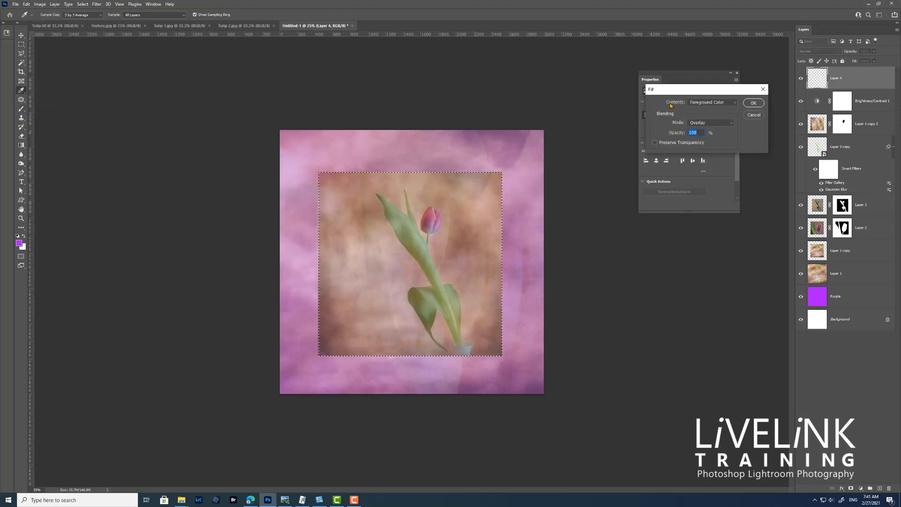
{"action": "left_click", "coordinate": [736, 103]}
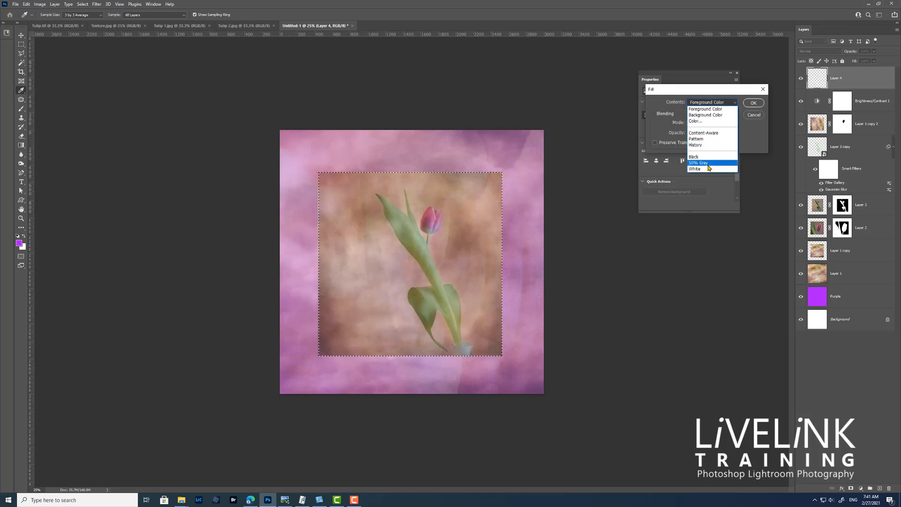
{"action": "left_click", "coordinate": [712, 167]}
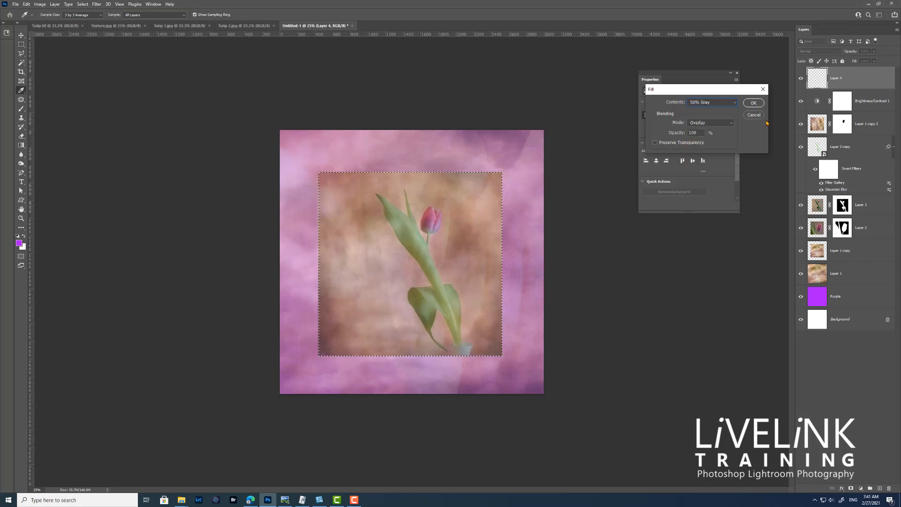
{"action": "left_click", "coordinate": [752, 107]}
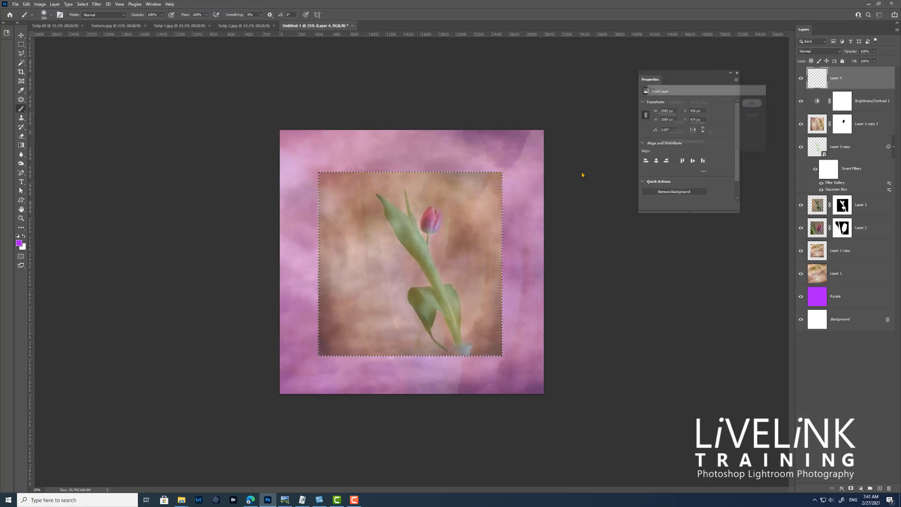
{"action": "key", "text": "b"}
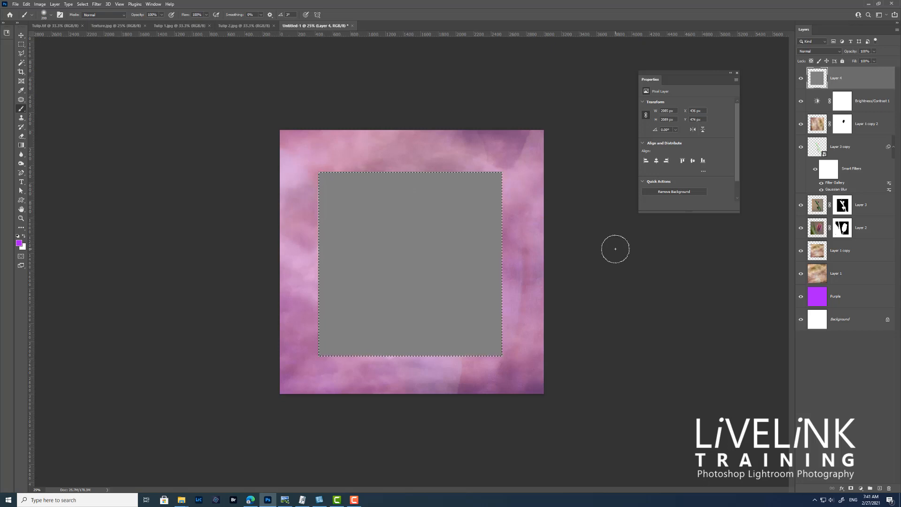
{"action": "key", "text": "ctrl+d"}
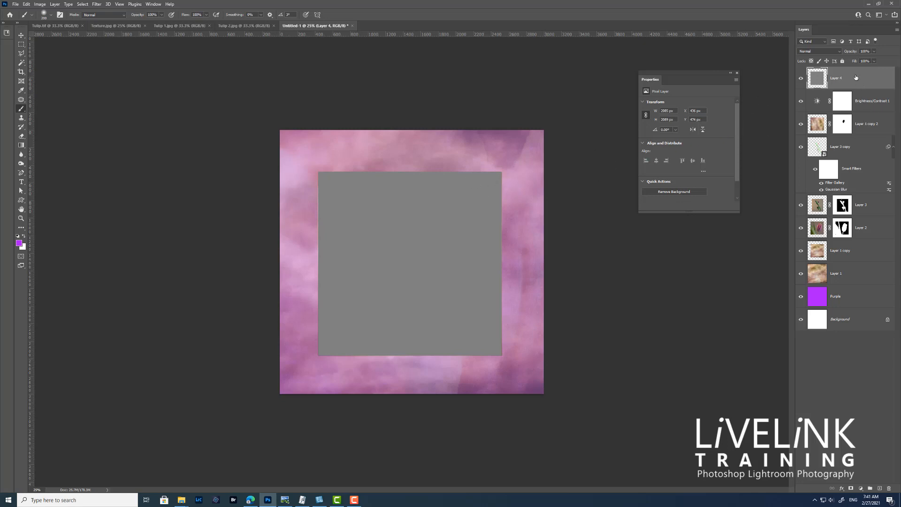
{"action": "left_click", "coordinate": [819, 51]}
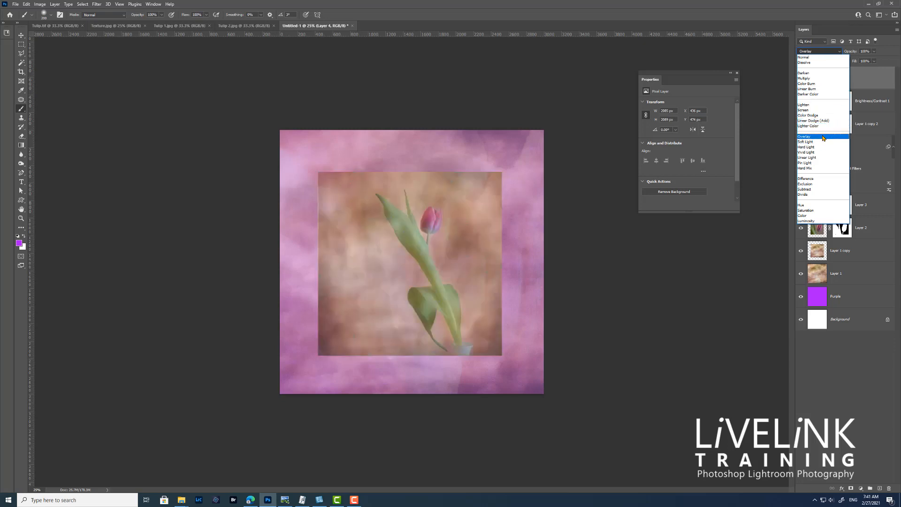
{"action": "left_click", "coordinate": [822, 136]}
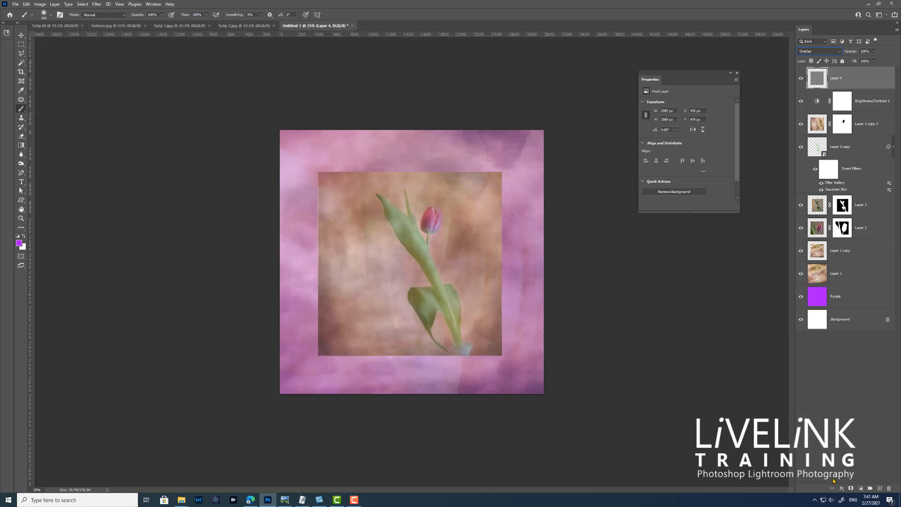
- Give the gray square layer a white 4 px Stroke layer style positioned inside, at 100% opacity
{"action": "left_click", "coordinate": [842, 490]}
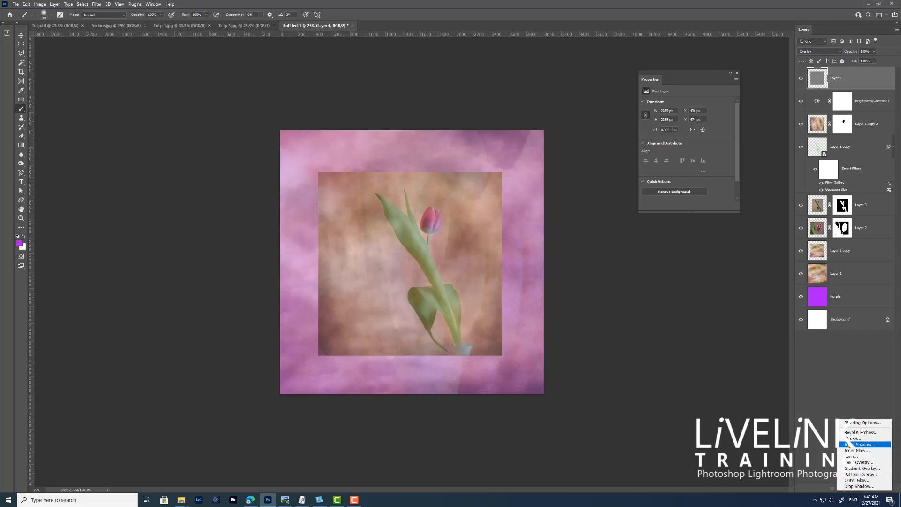
{"action": "left_click", "coordinate": [859, 422]}
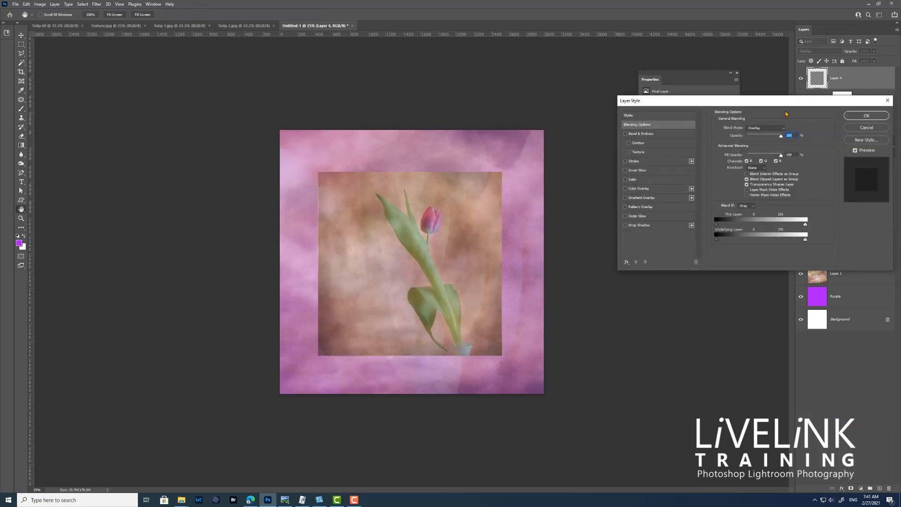
{"action": "left_click_drag", "start_coordinate": [784, 103], "coordinate": [227, 54]}
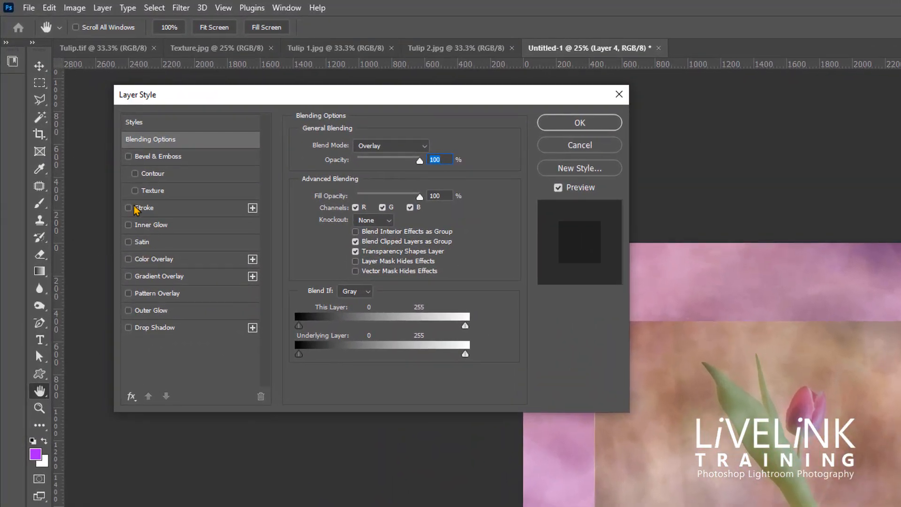
{"action": "left_click", "coordinate": [129, 208]}
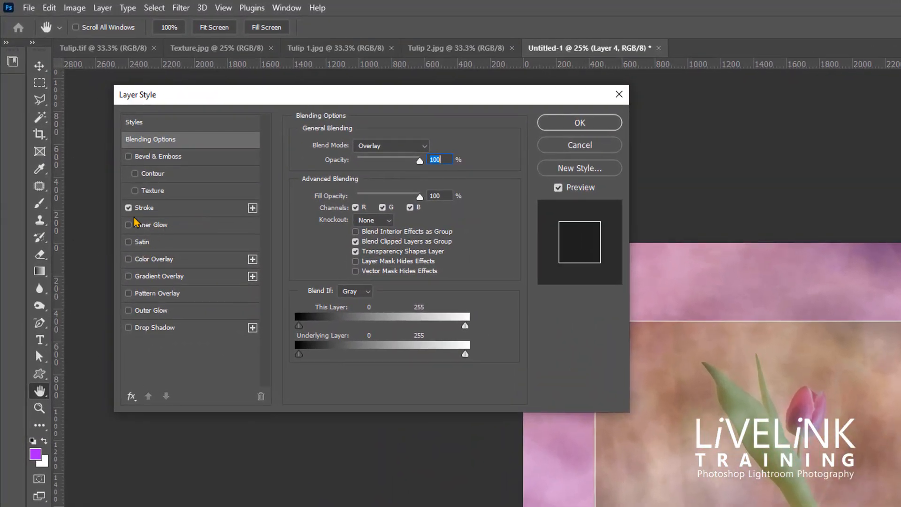
{"action": "left_click", "coordinate": [191, 212]}
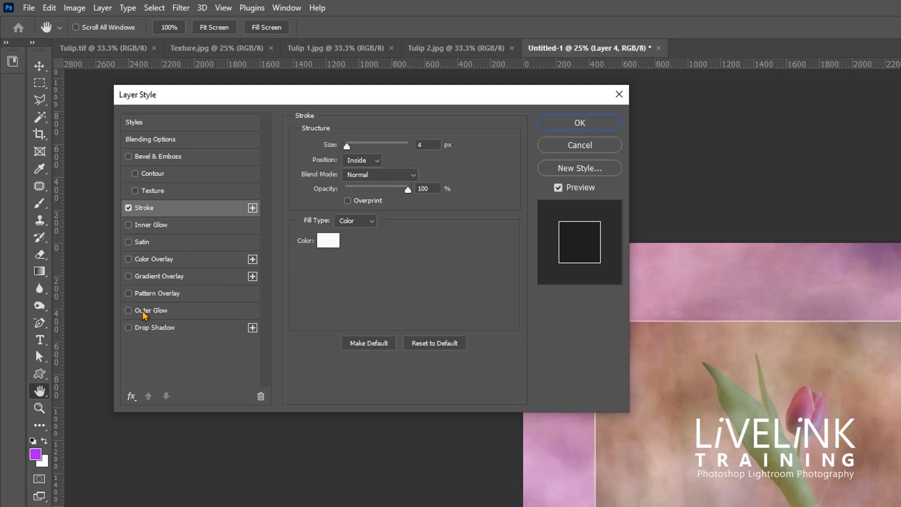
- Add a black drop shadow at 71% opacity, distance 17, spread 16 and size 25, angled to fall toward the square's lower right
{"action": "left_click", "coordinate": [202, 328]}
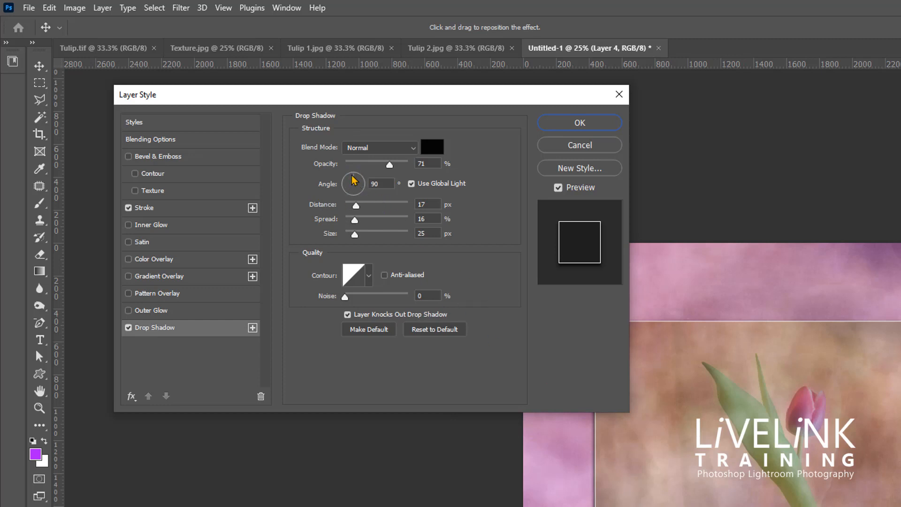
{"action": "left_click_drag", "start_coordinate": [354, 180], "coordinate": [349, 179]}
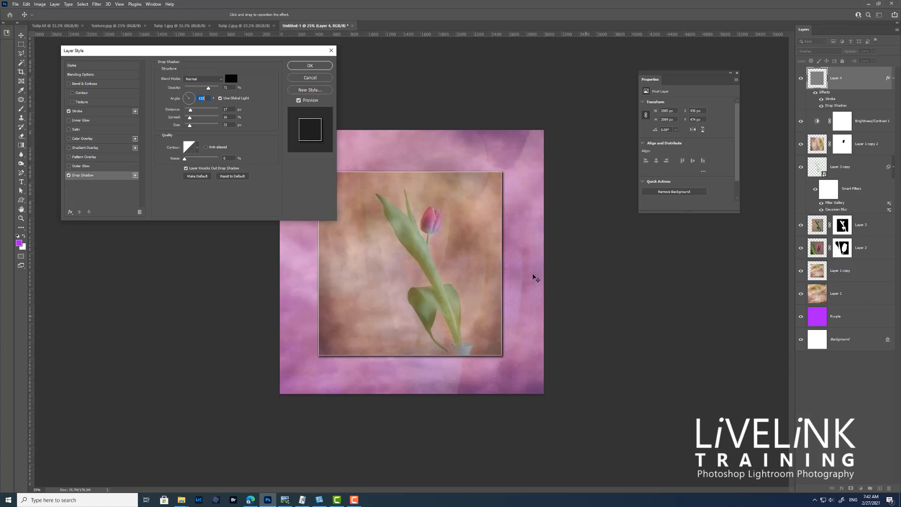
{"action": "left_click", "coordinate": [309, 66]}
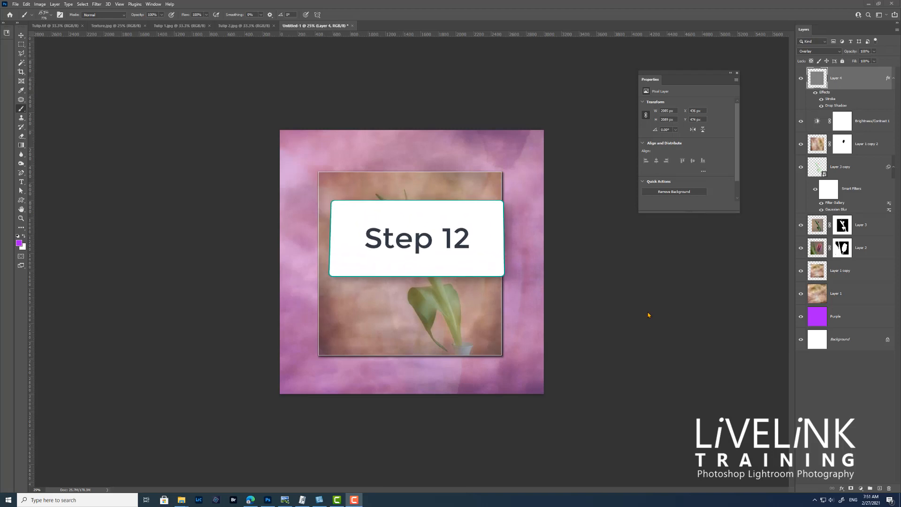
- Add the black 48 pt title "Tulip" in the border, centered below the framed square
{"action": "left_click", "coordinate": [21, 182]}
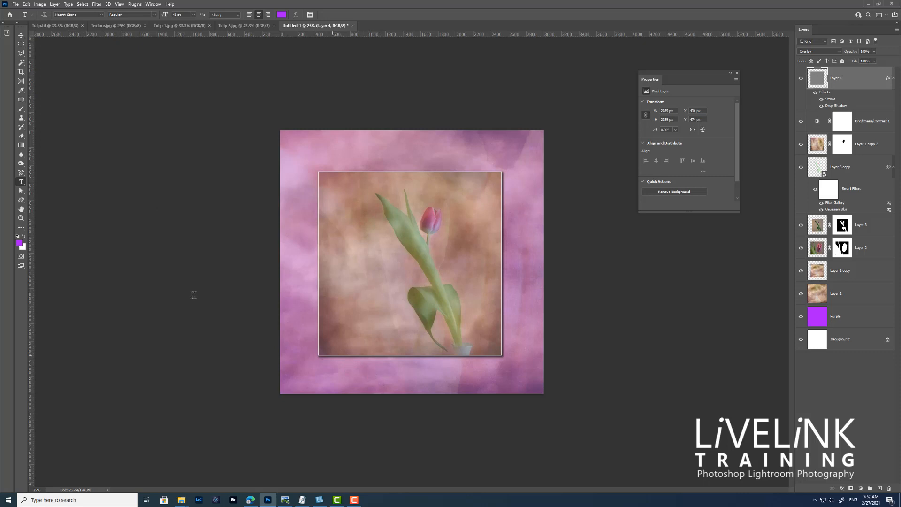
{"action": "left_click", "coordinate": [18, 236]}
{"action": "left_click", "coordinate": [376, 381]}
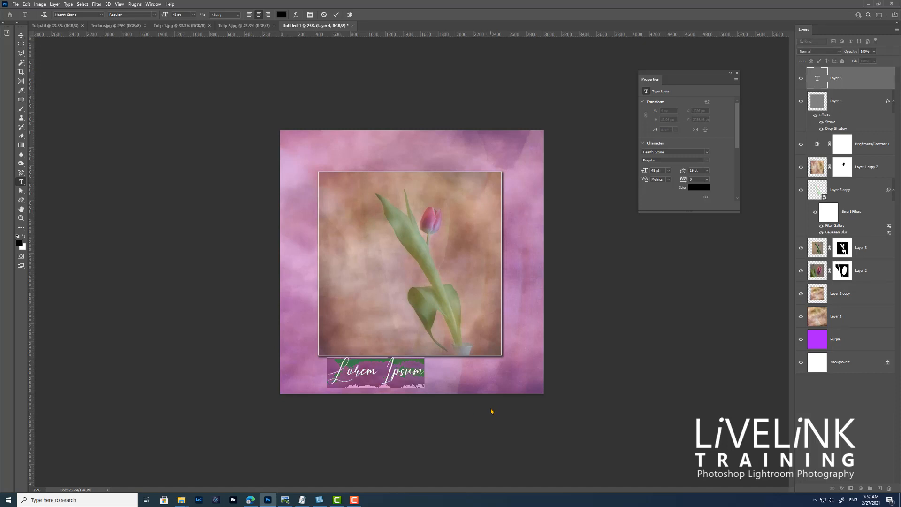
{"action": "type", "text": "Tulip"}
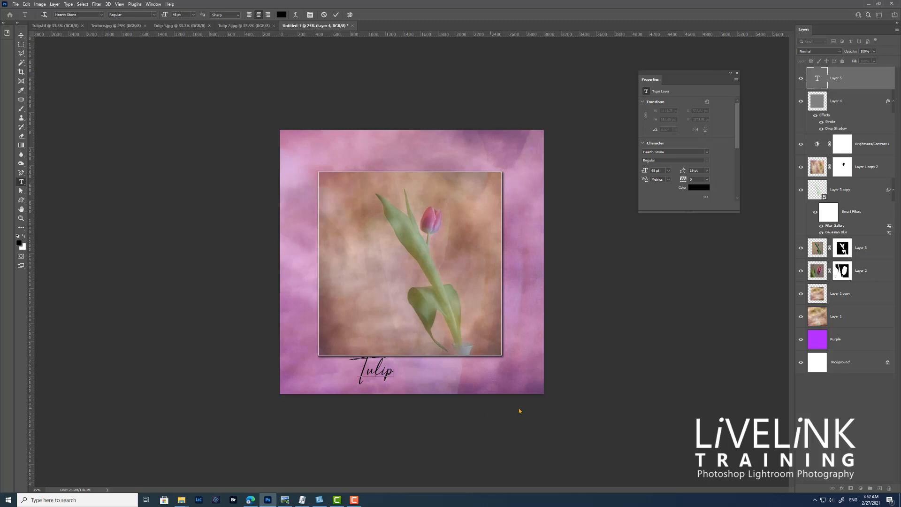
{"action": "left_click_drag", "start_coordinate": [428, 412], "coordinate": [456, 416]}
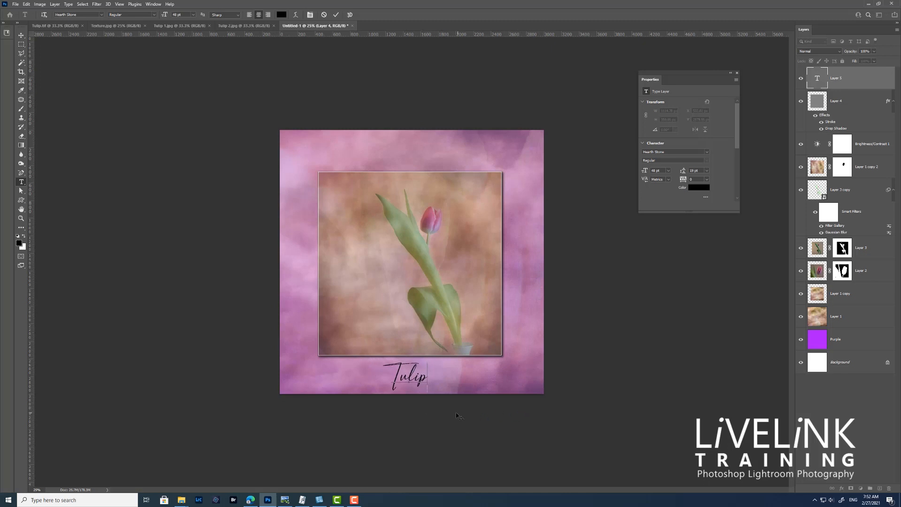
{"action": "key", "text": "ctrl+Return"}
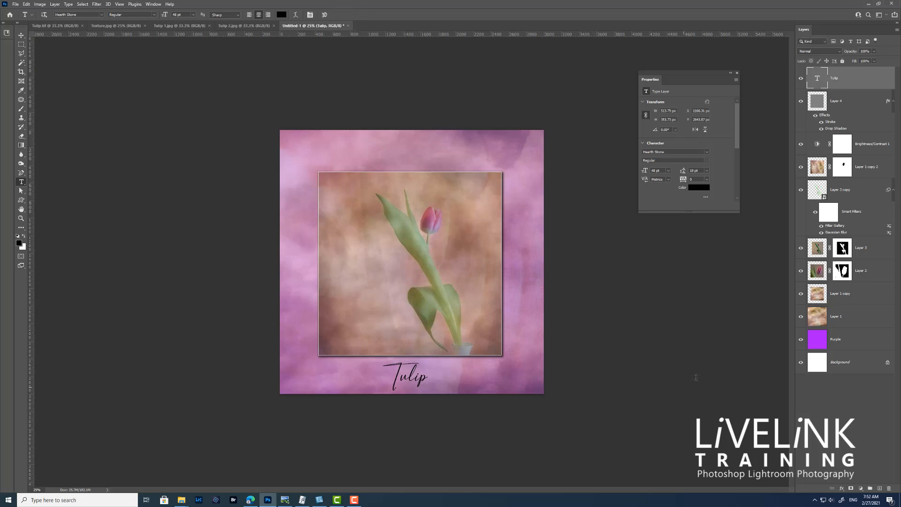
- On a new top layer, stamp the photographer's signature watermark brush once in white inside the framed square's lower-left corner
{"action": "left_click", "coordinate": [880, 488]}
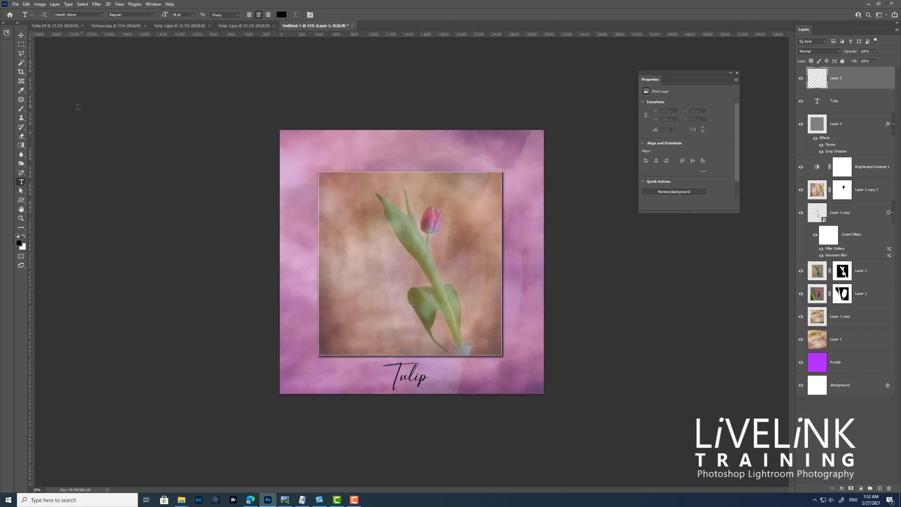
{"action": "left_click", "coordinate": [21, 109]}
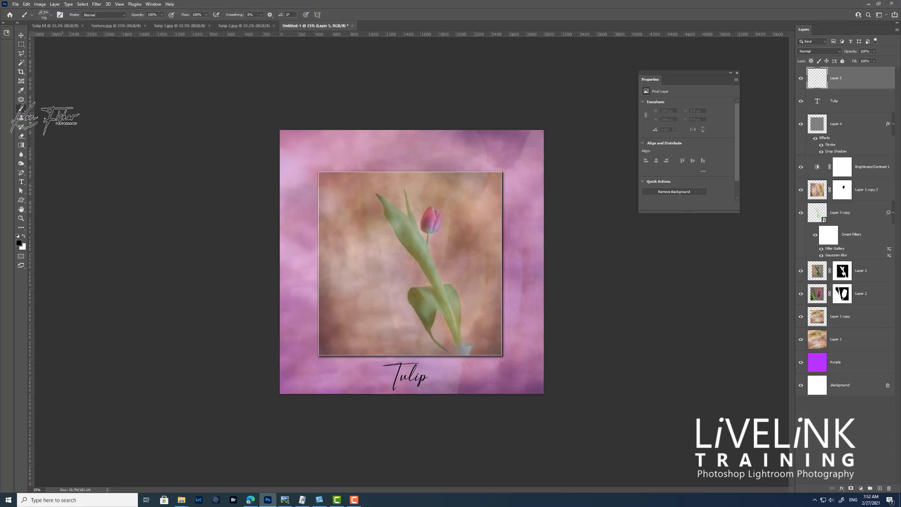
{"action": "left_click", "coordinate": [52, 16]}
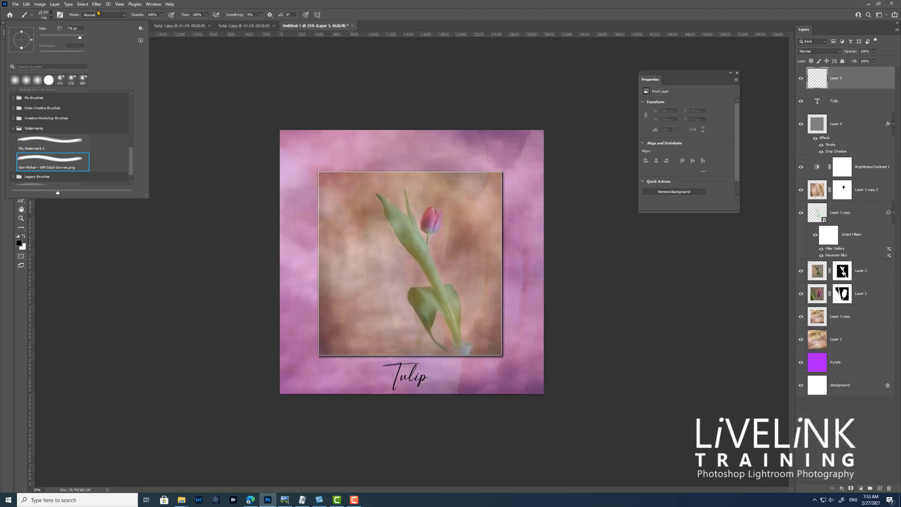
{"action": "left_click", "coordinate": [451, 15]}
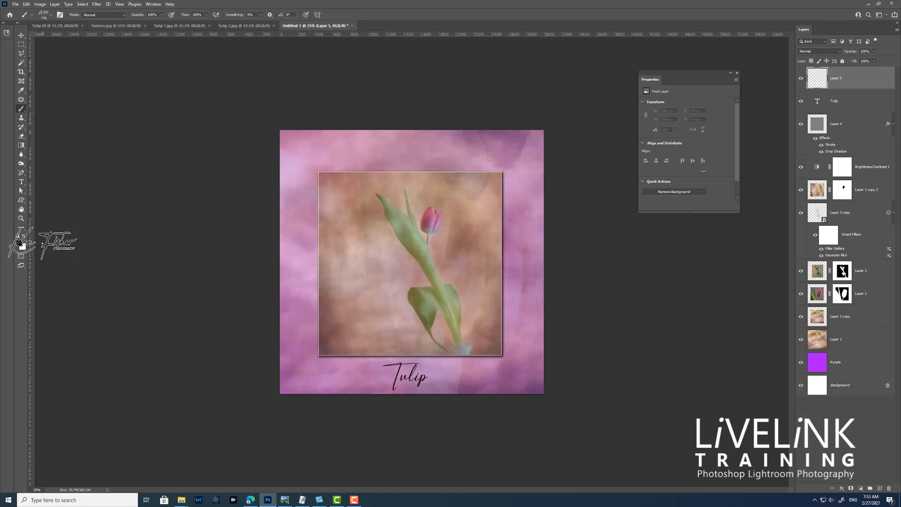
{"action": "left_click", "coordinate": [25, 236]}
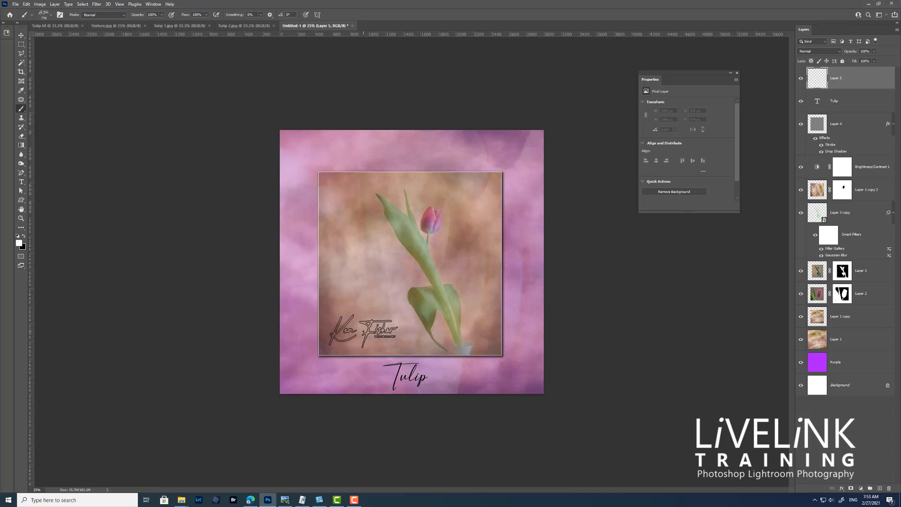
{"action": "left_click", "coordinate": [363, 332]}
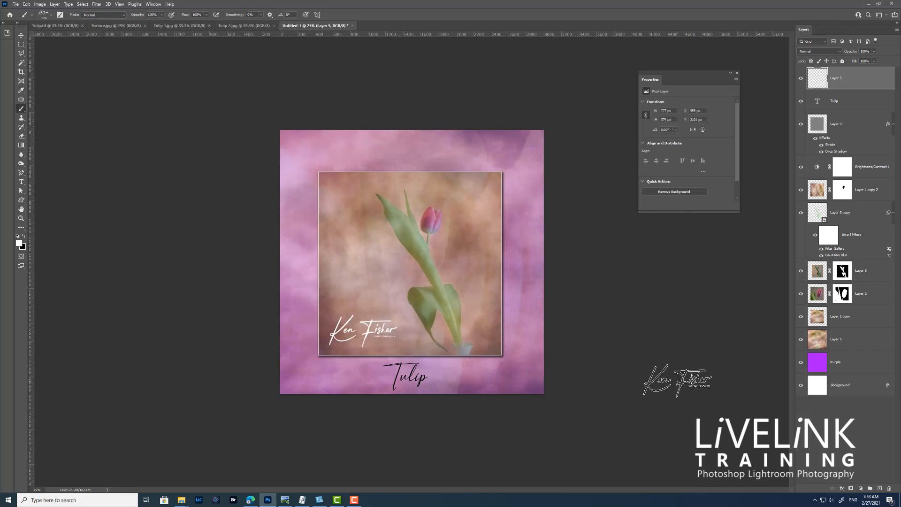